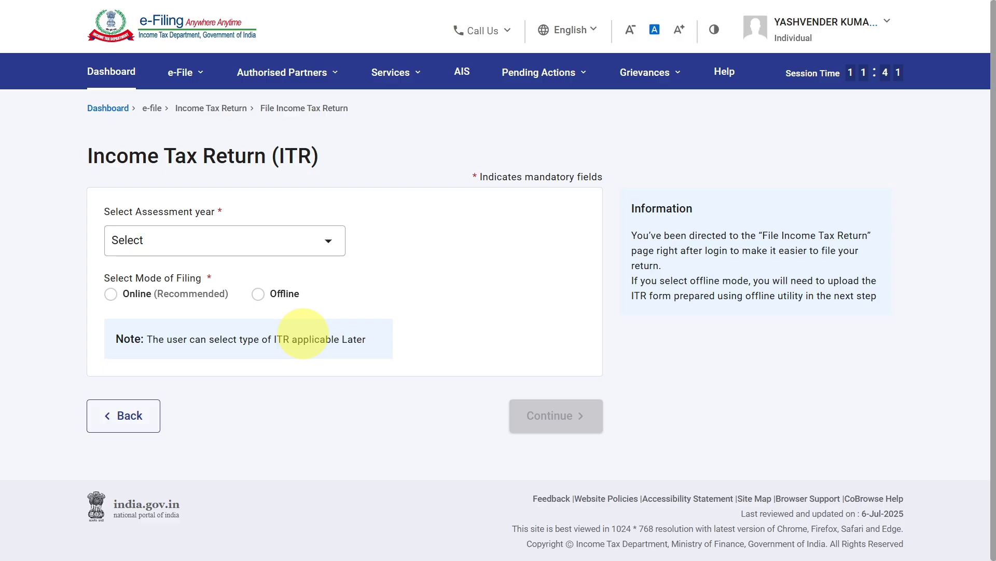
- Open the File Income Tax Return page from the e-File options for income tax returns
left_click(190, 83)
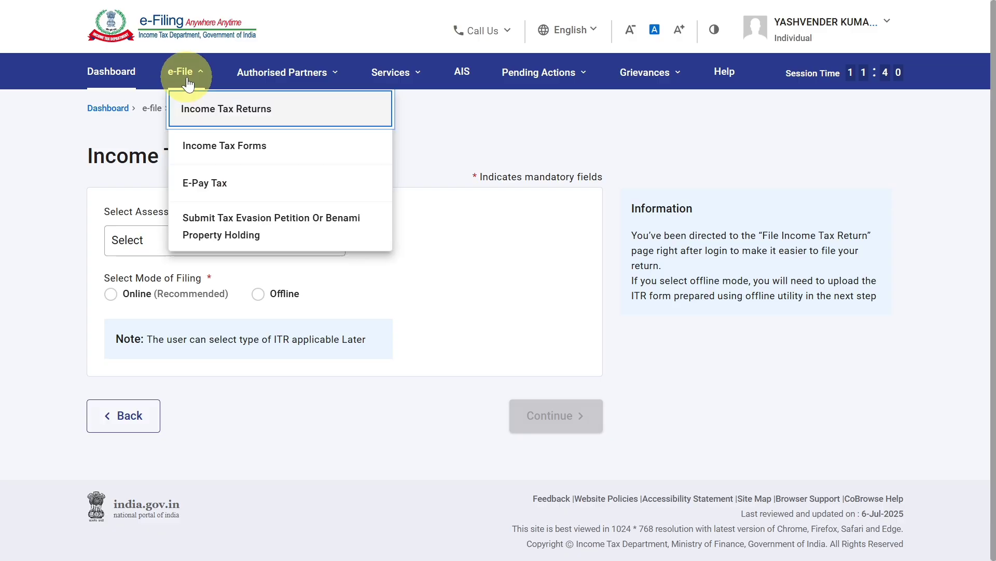
left_click(190, 77)
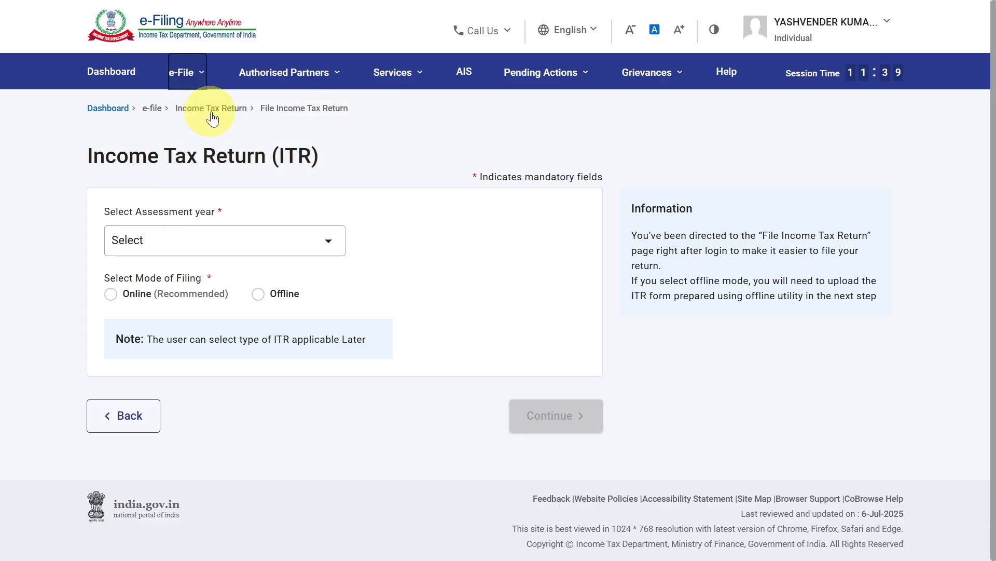
left_click(195, 78)
left_click(196, 108)
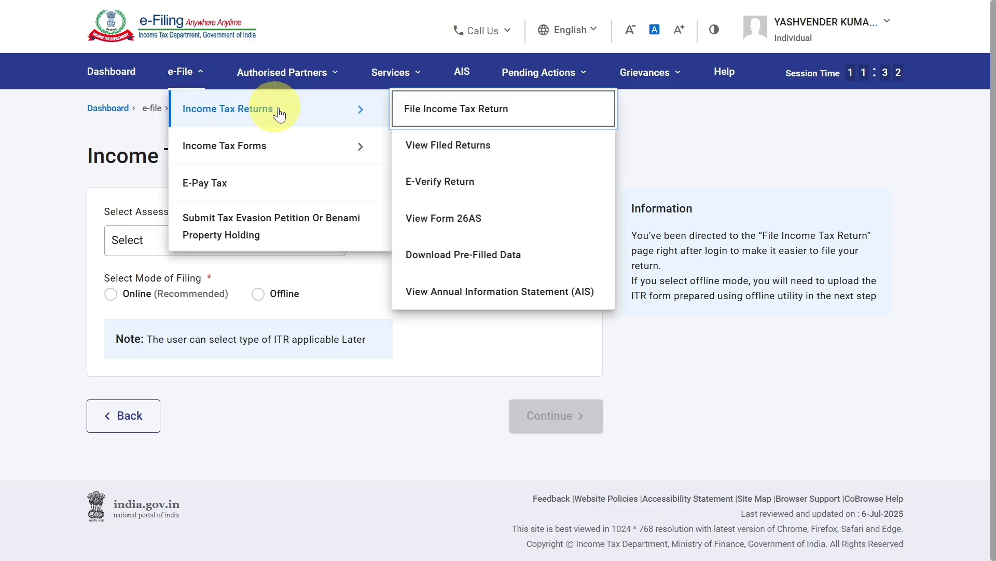
left_click(448, 115)
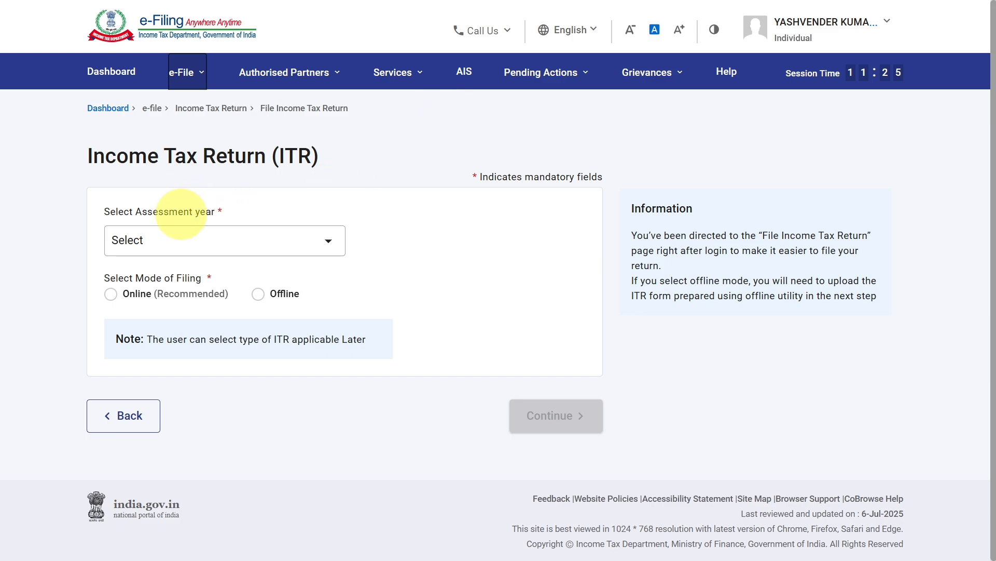
- Choose assessment year 2025-26 (Current A.Y.) with the Online filing mode and continue
left_click(203, 234)
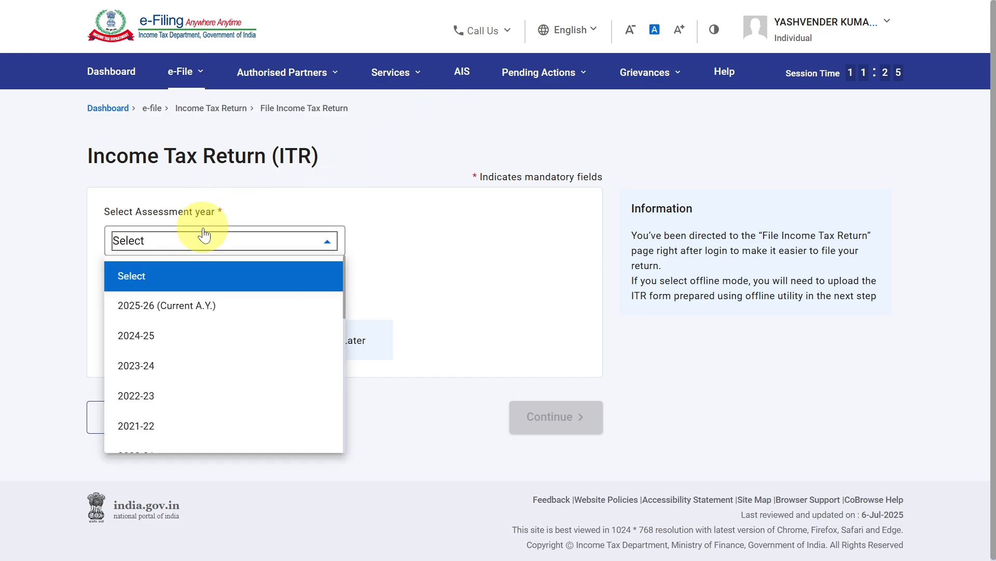
left_click(196, 306)
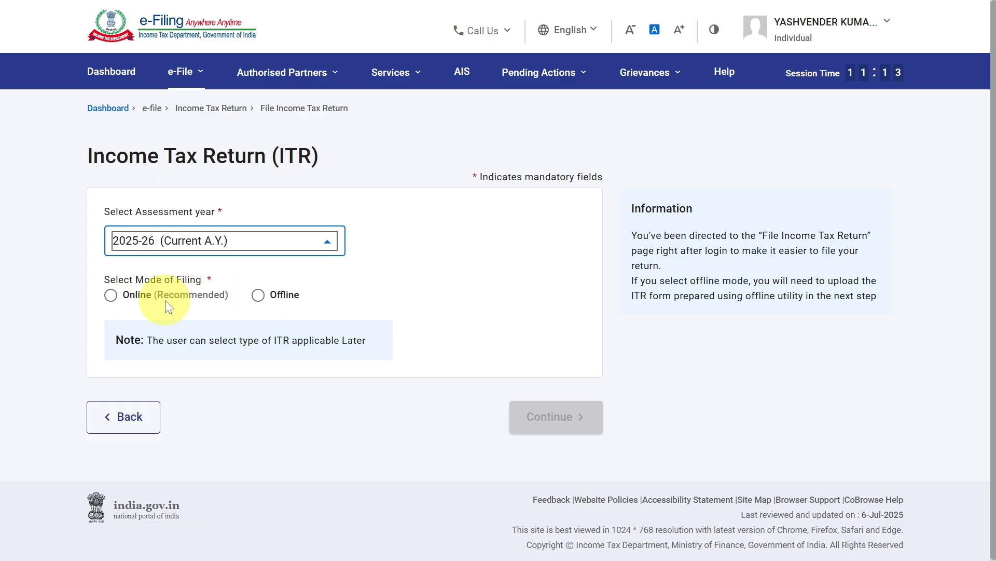
left_click(112, 295)
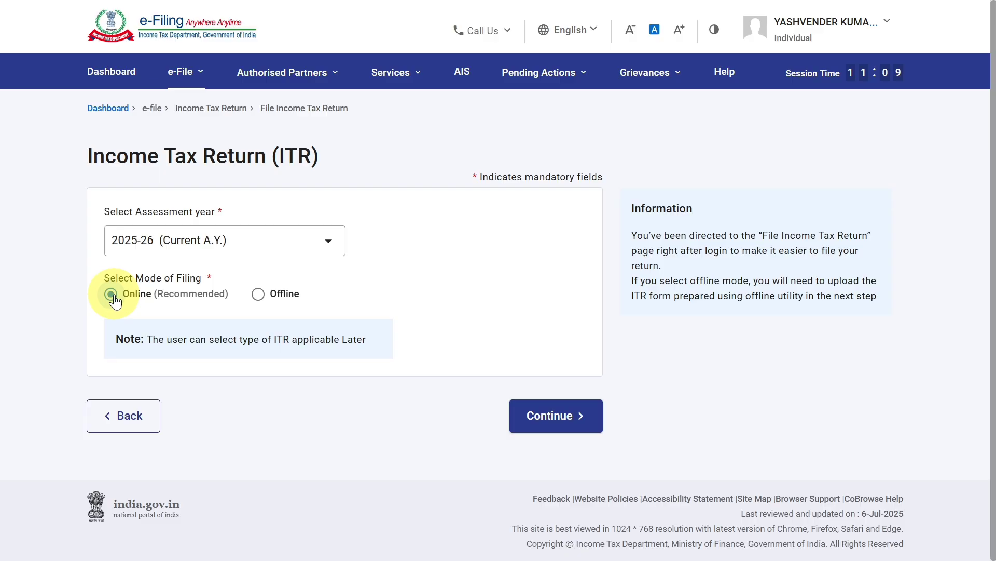
left_click(549, 419)
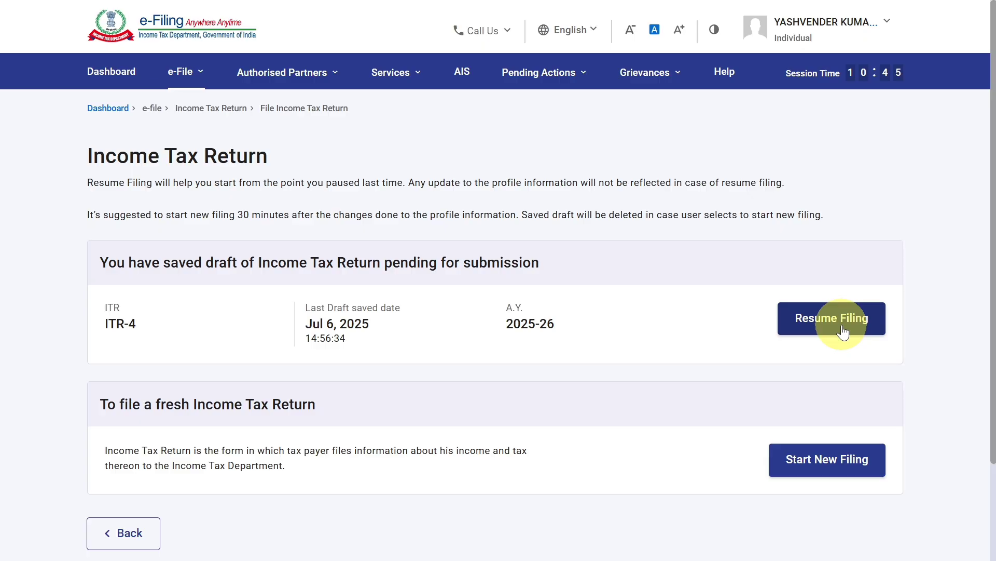
- Start a new filing with the status Individual and proceed with form ITR - 4
left_click(822, 469)
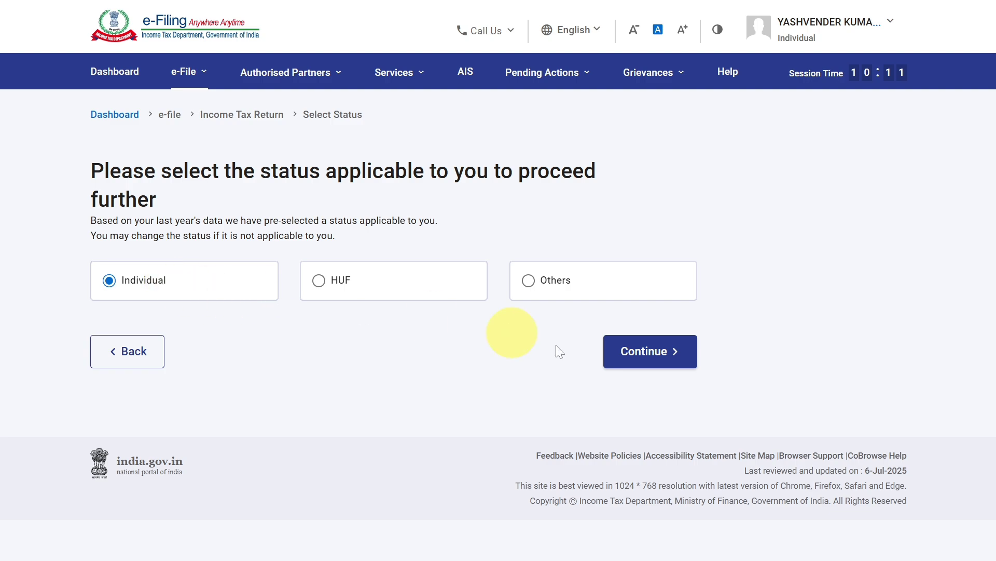
left_click(640, 351)
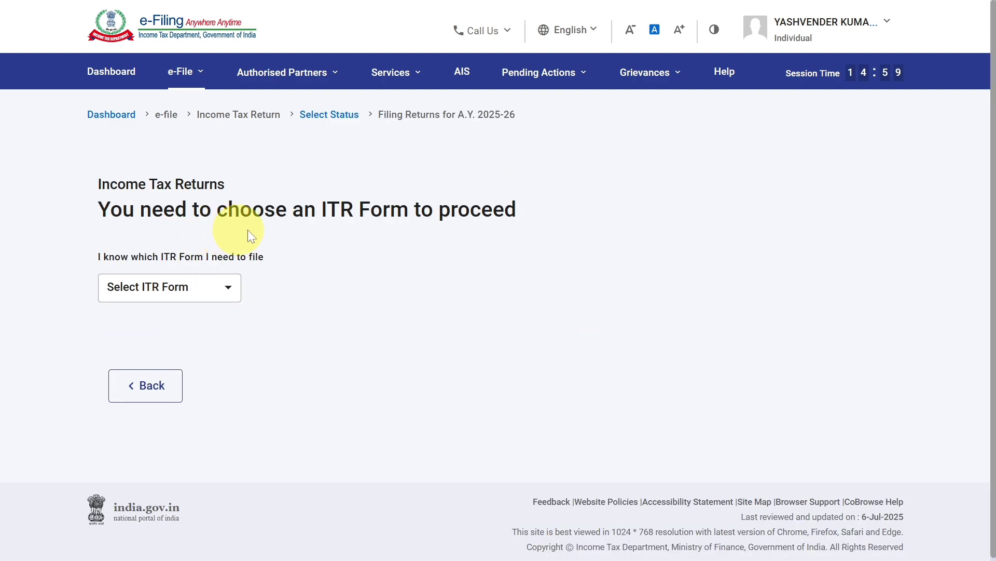
left_click(173, 290)
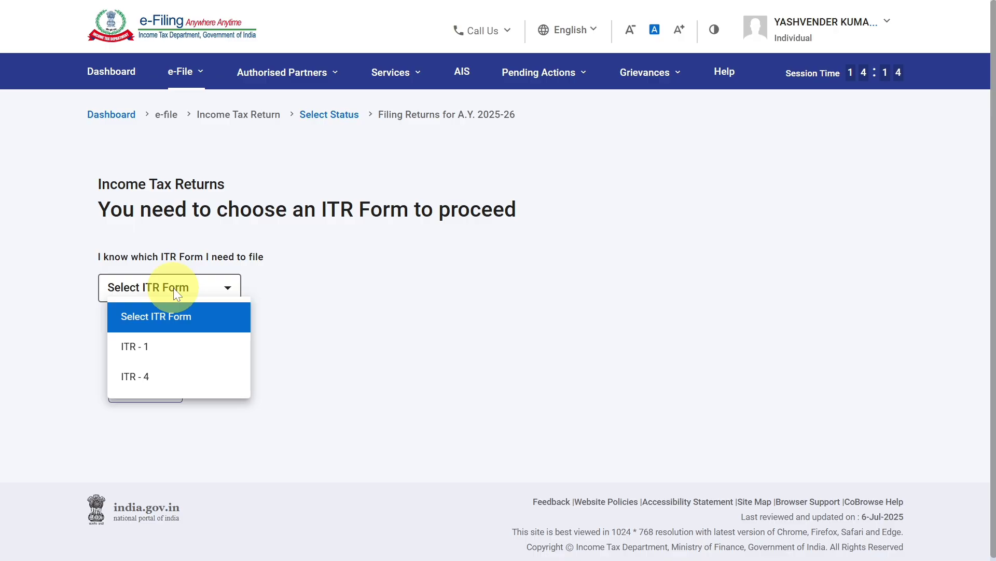
left_click(177, 375)
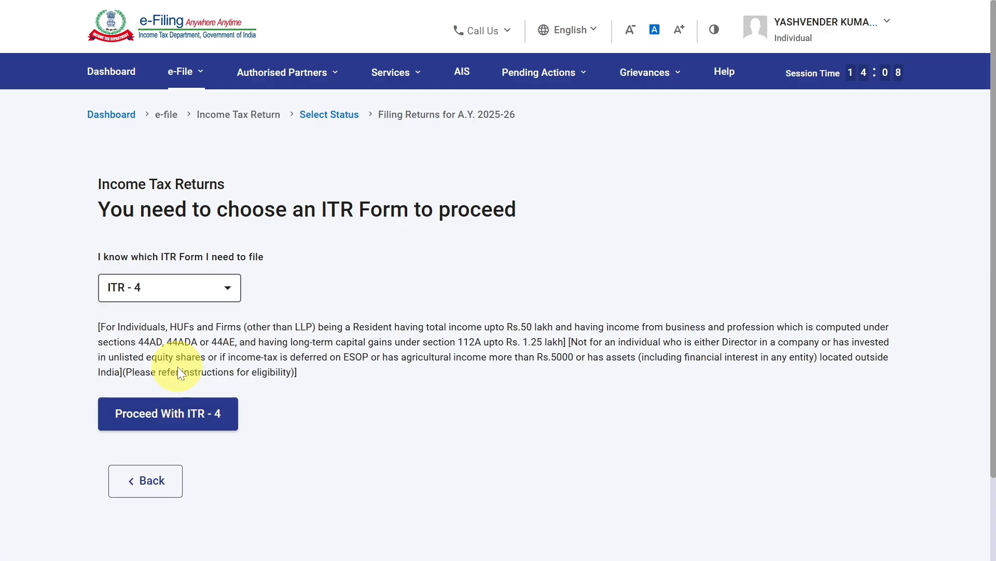
left_click(178, 416)
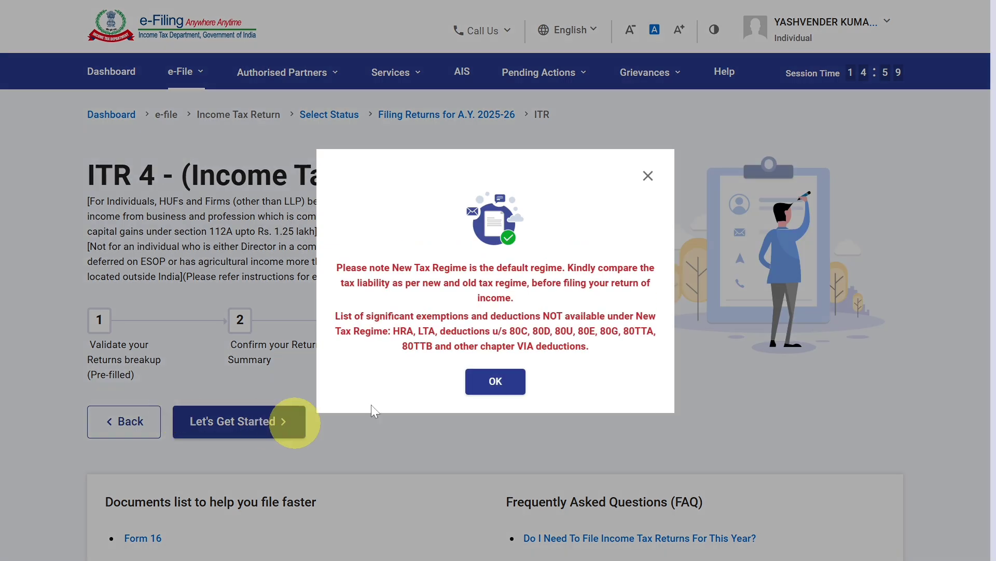
- Begin the ITR 4 return with the filing reason "Taxable income is more than basic exemption limit", acknowledging the tax regime and pre-fill notices
left_click(488, 385)
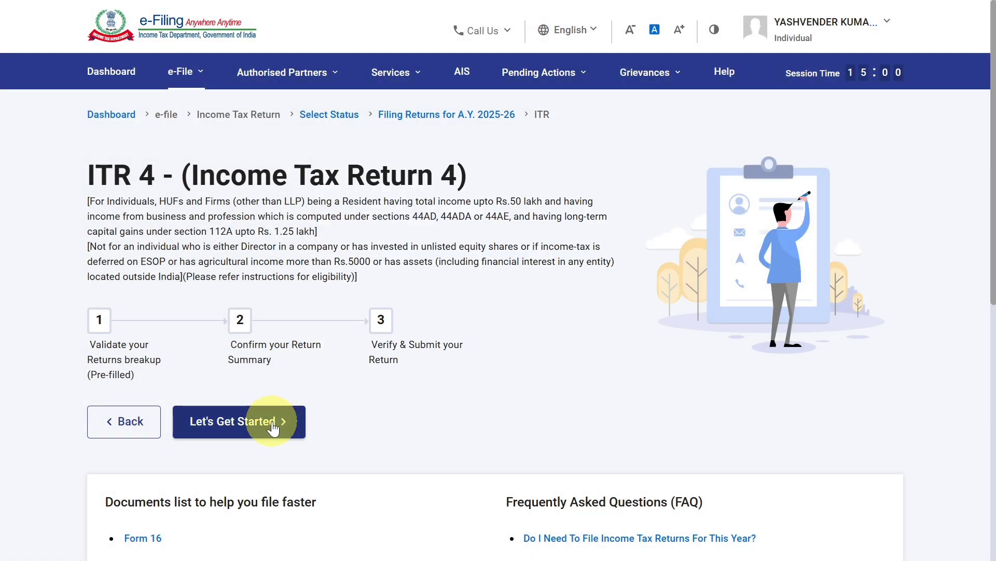
left_click(271, 424)
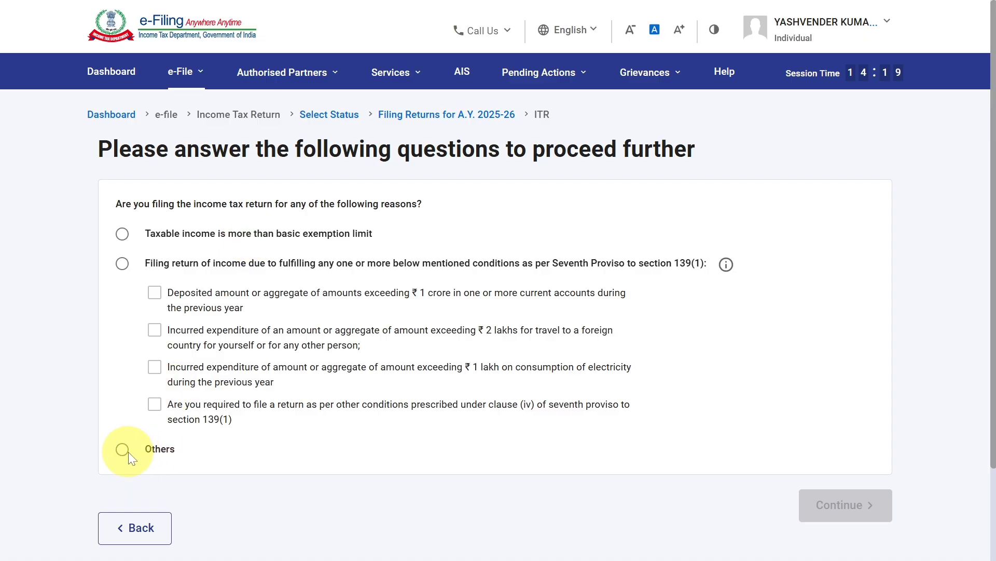
left_click(121, 237)
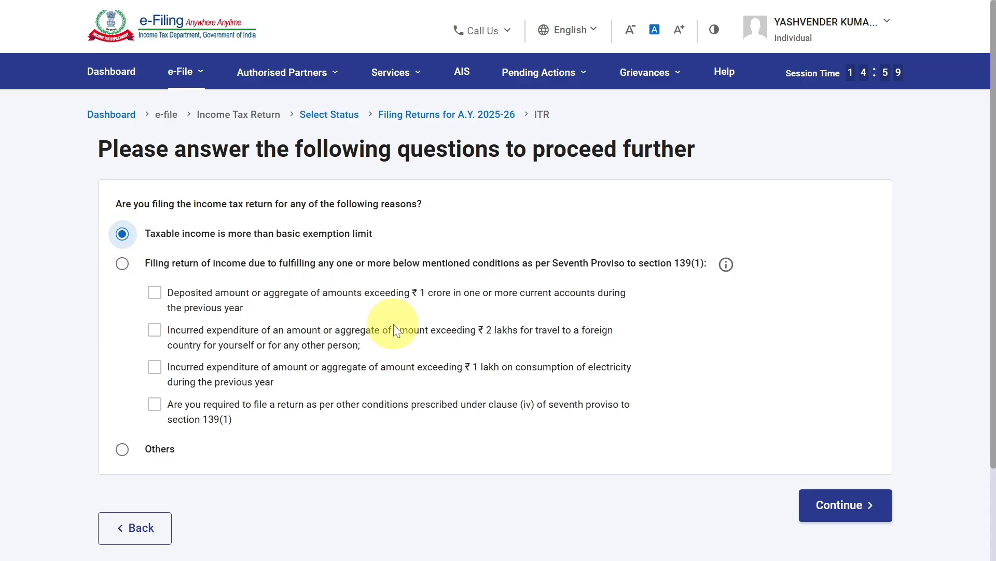
left_click(832, 507)
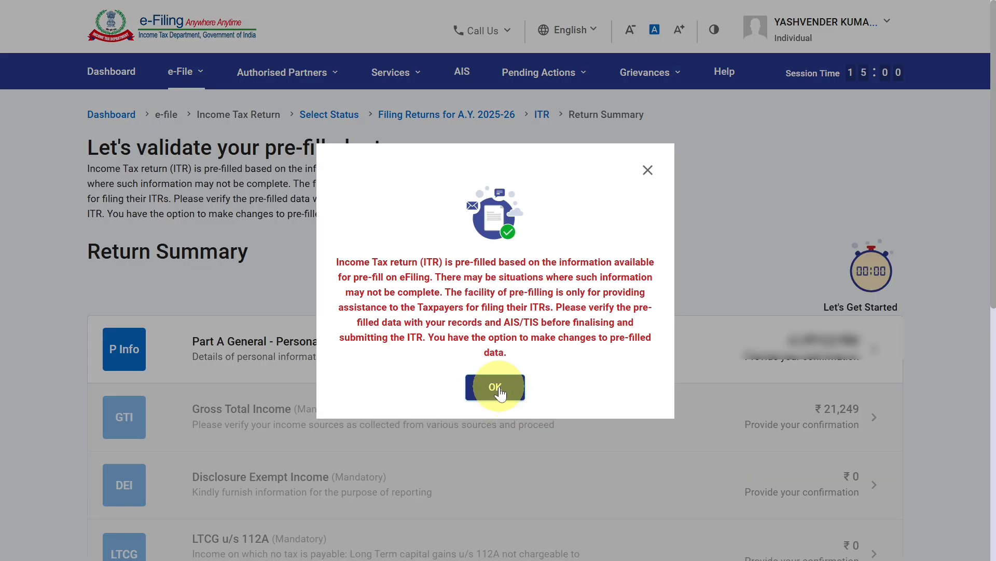
left_click(496, 387)
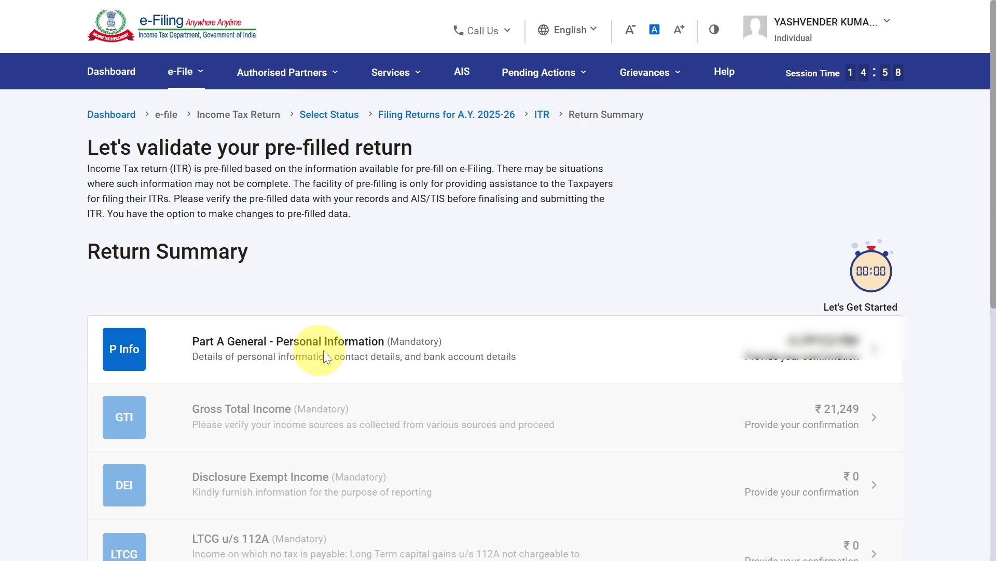
- Open Part A General - Personal Information and set the nature of employment to "Not Applicable (eg. Family pension etc)"
left_click(441, 347)
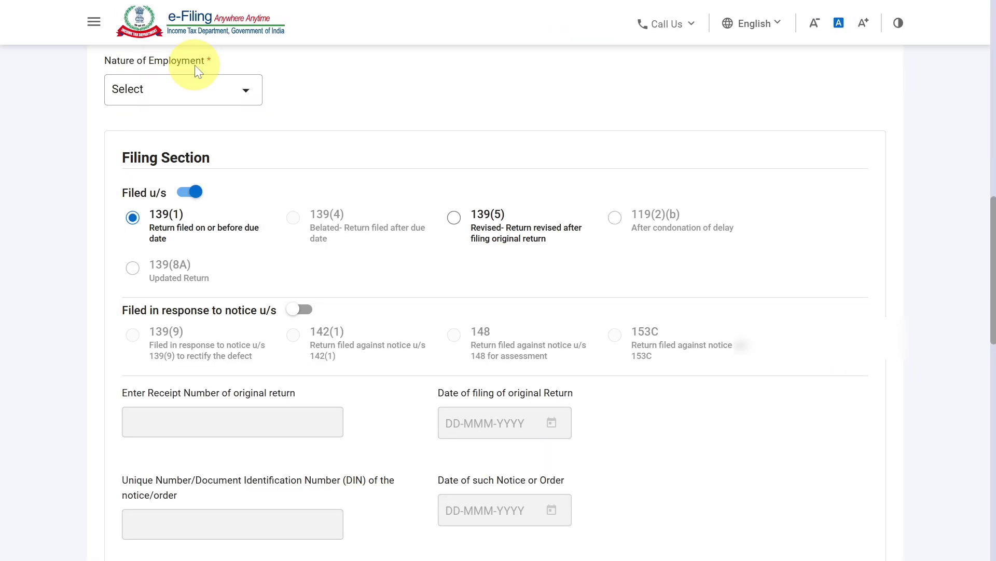
left_click(196, 95)
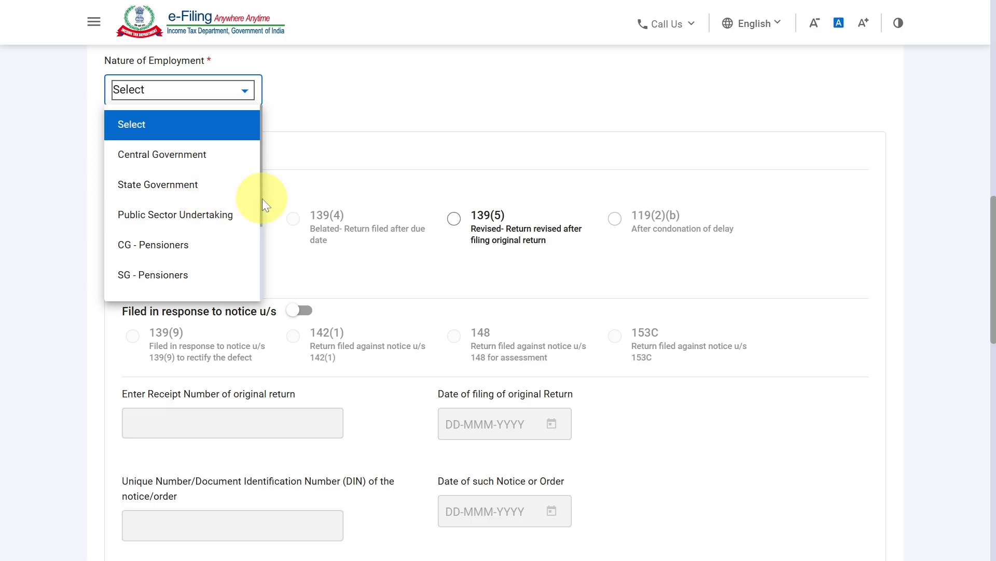
left_click_drag(262, 199, 259, 285)
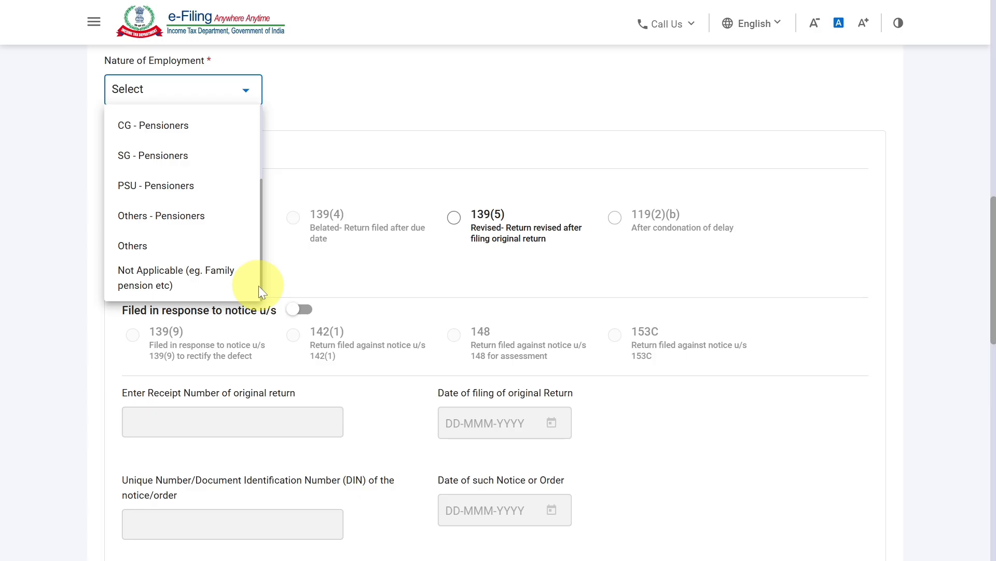
left_click(201, 285)
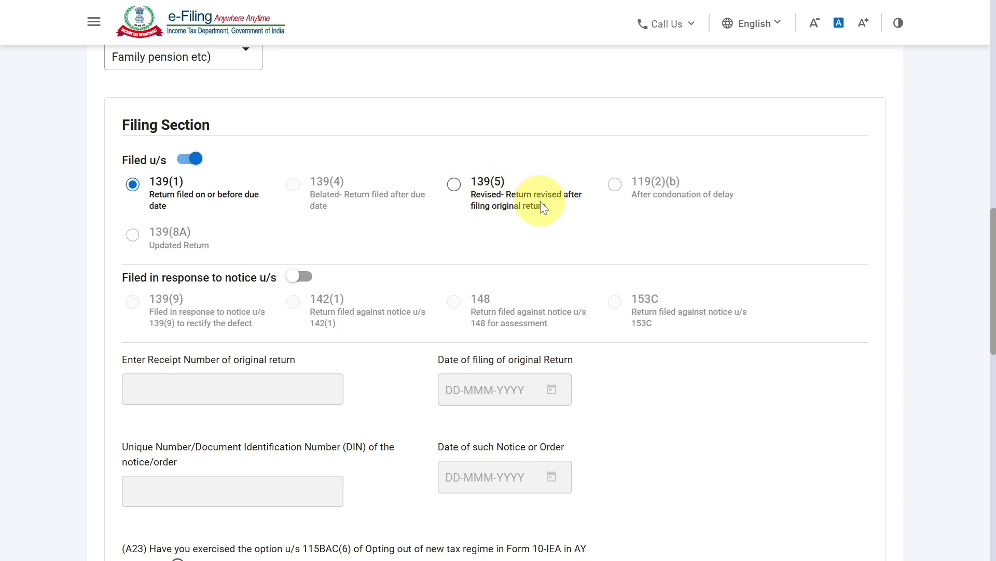
- Answer No to opting out of the New Tax Regime for the current assessment year and confirm the personal information
left_click_drag(995, 262, 995, 263)
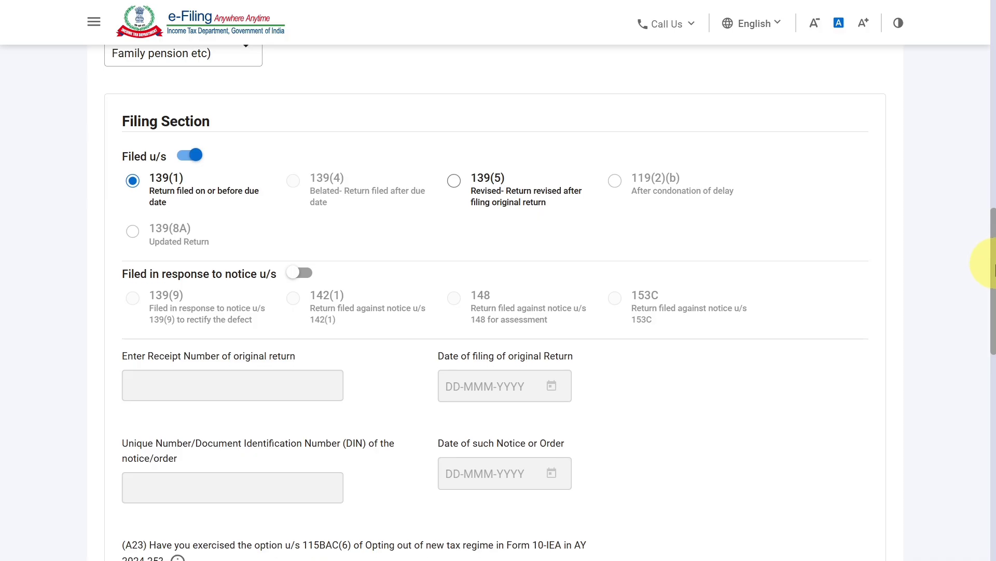
scroll(994, 267, "down", 2)
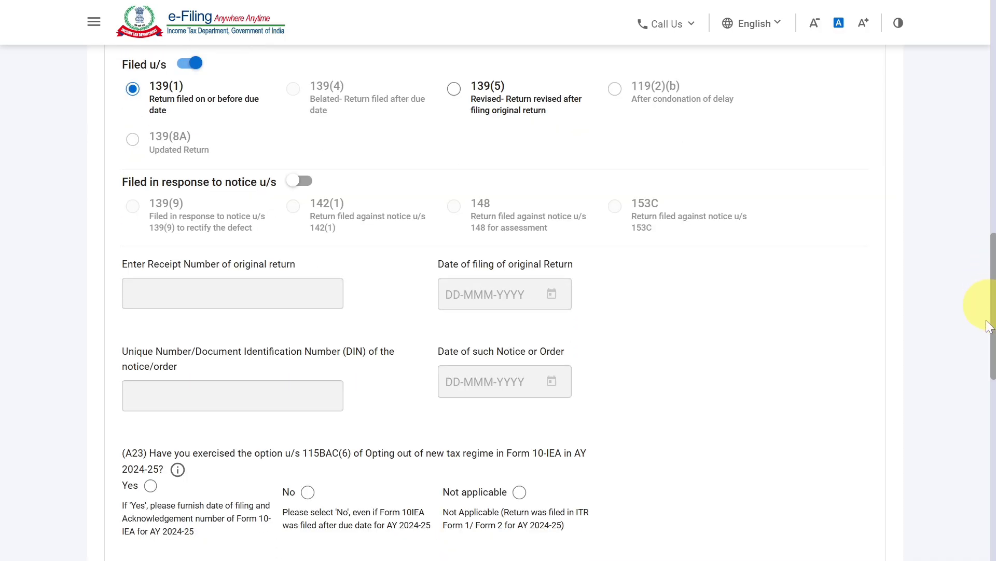
scroll(989, 326, "down", 5)
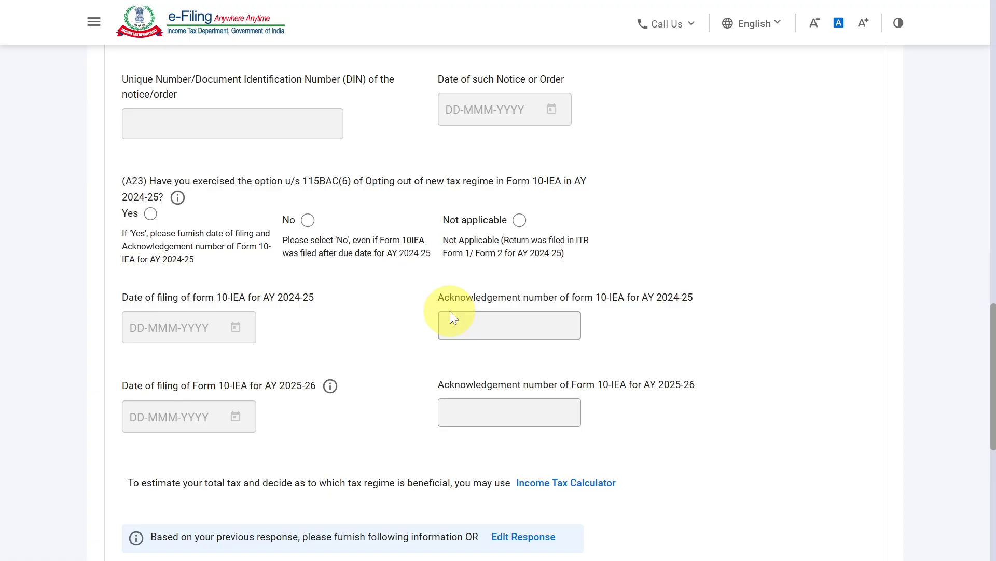
scroll(450, 311, "down", 4)
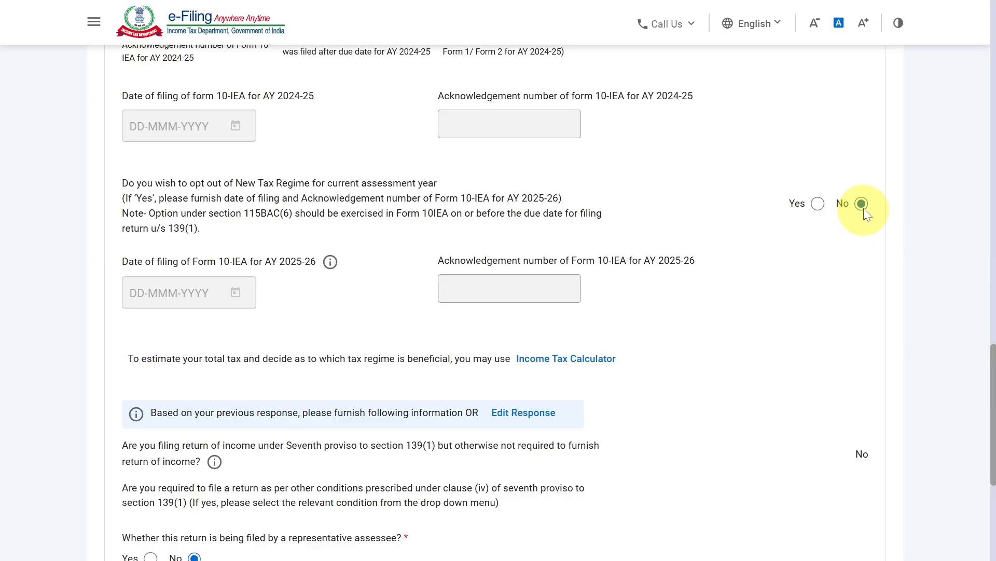
scroll(819, 283, "down", 4)
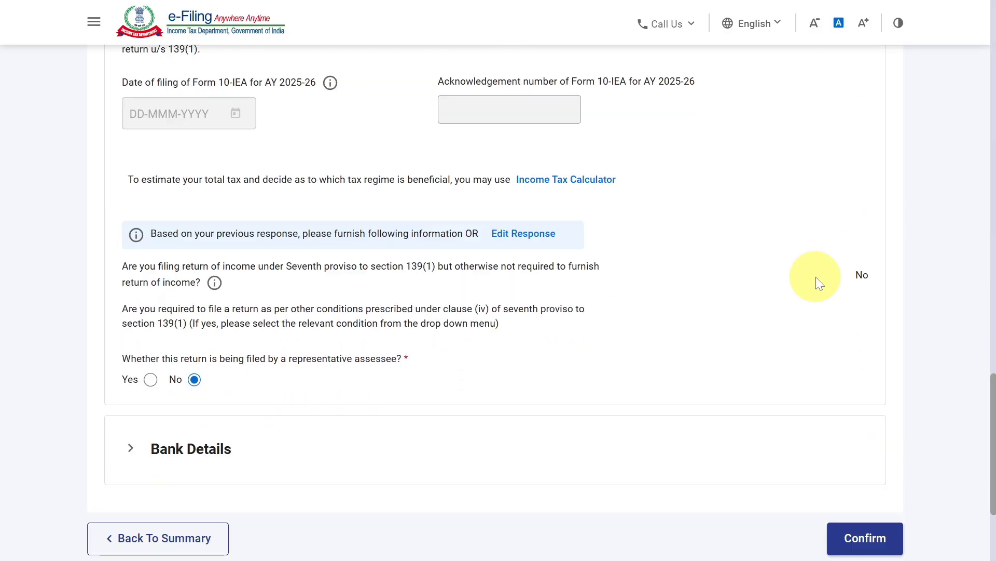
scroll(603, 331, "down", 2)
scroll(603, 331, "down", 1)
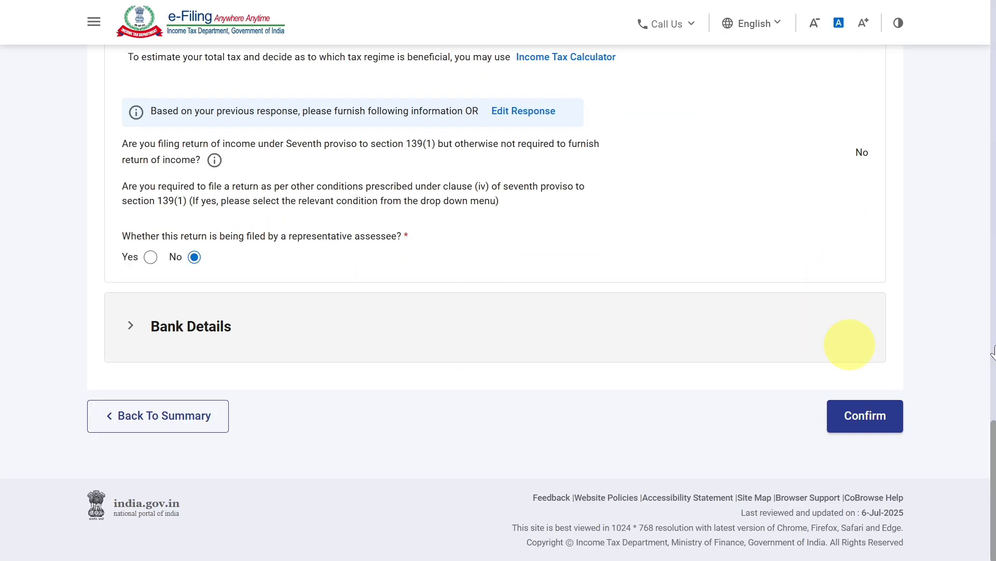
left_click(877, 428)
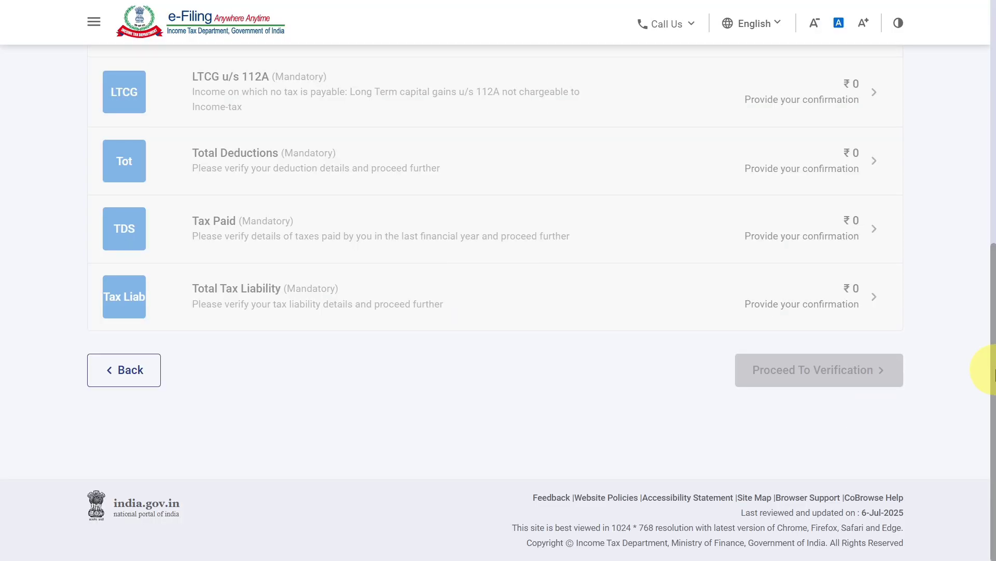
- Open the Gross Total Income section from the Return Summary and acknowledge the notice about the Salary schedule
scroll(989, 316, "up", 3)
mouse_move(995, 275)
left_mouse_down()
mouse_move(995, 260)
mouse_move(995, 271)
left_mouse_up()
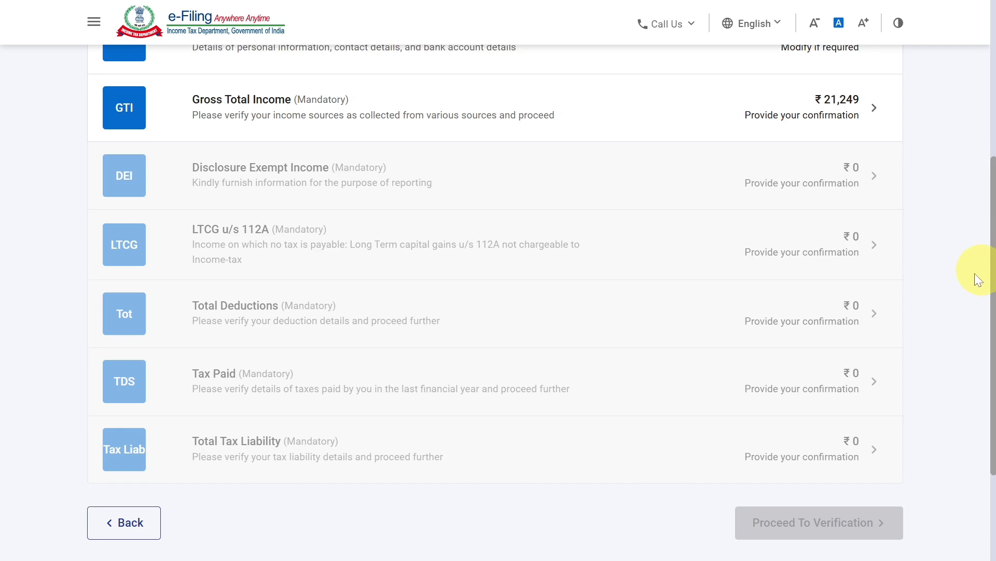
left_click(384, 120)
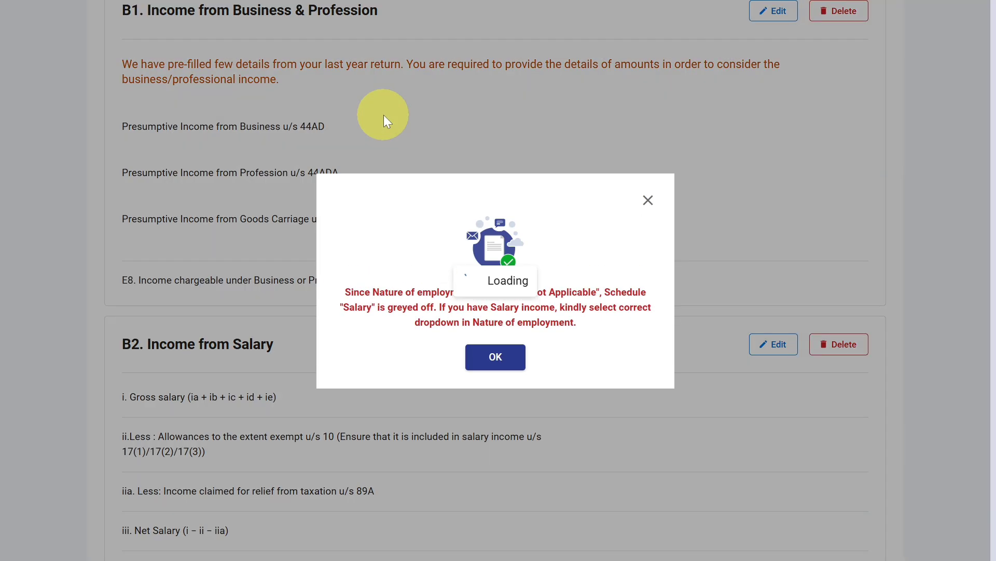
left_click(494, 362)
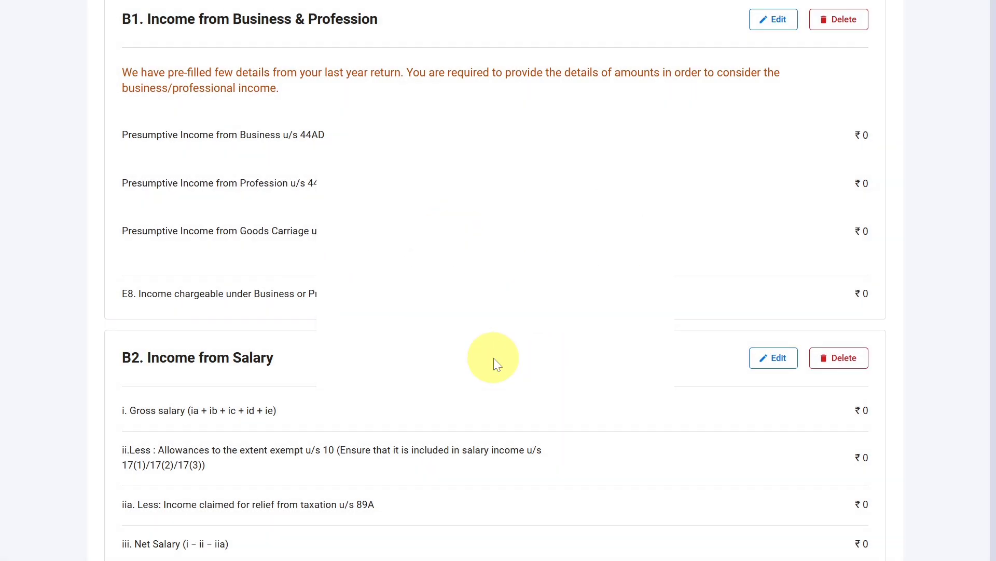
- Open B1. Income from Business & Profession for editing
scroll(494, 362, "up", 2)
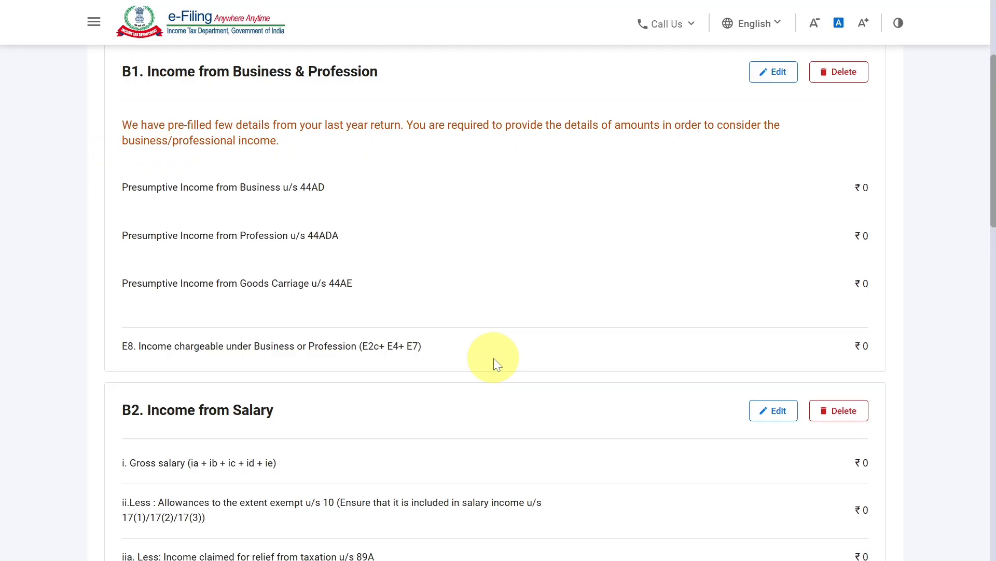
scroll(494, 361, "up", 3)
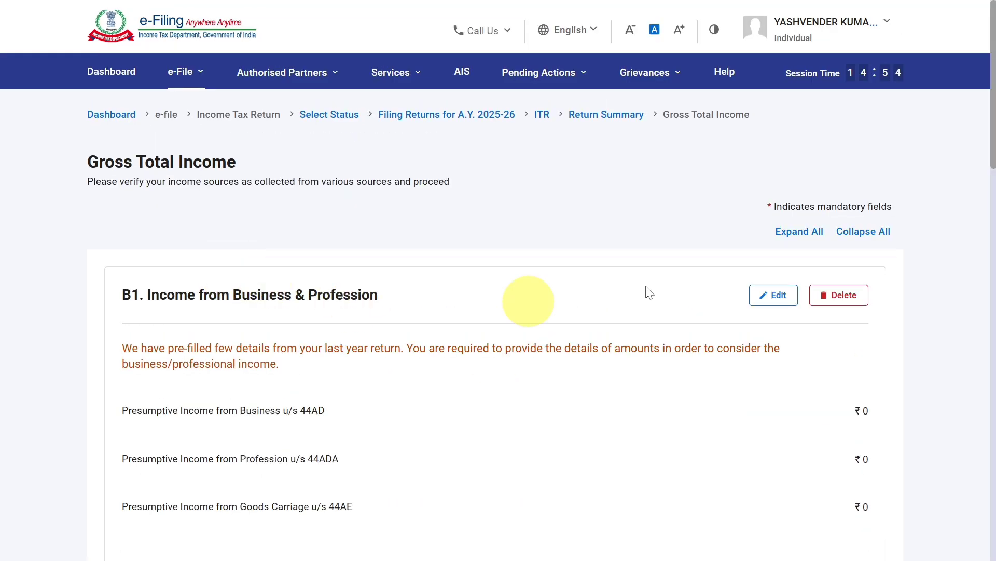
left_click(772, 295)
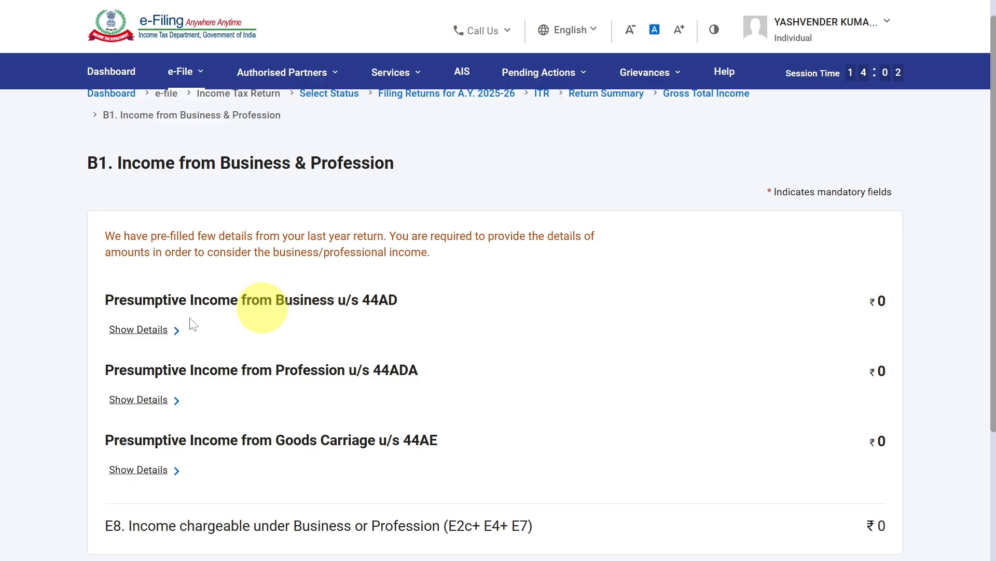
- Show the section 44AD details, open the listed business entry for editing, check its name, code and description, and save it
left_click(150, 332)
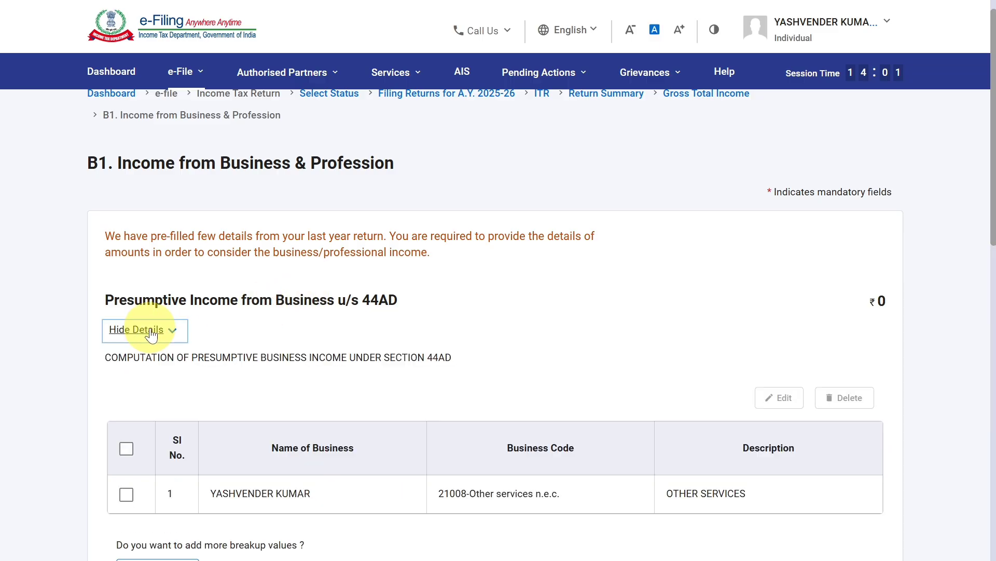
scroll(984, 256, "down", 2)
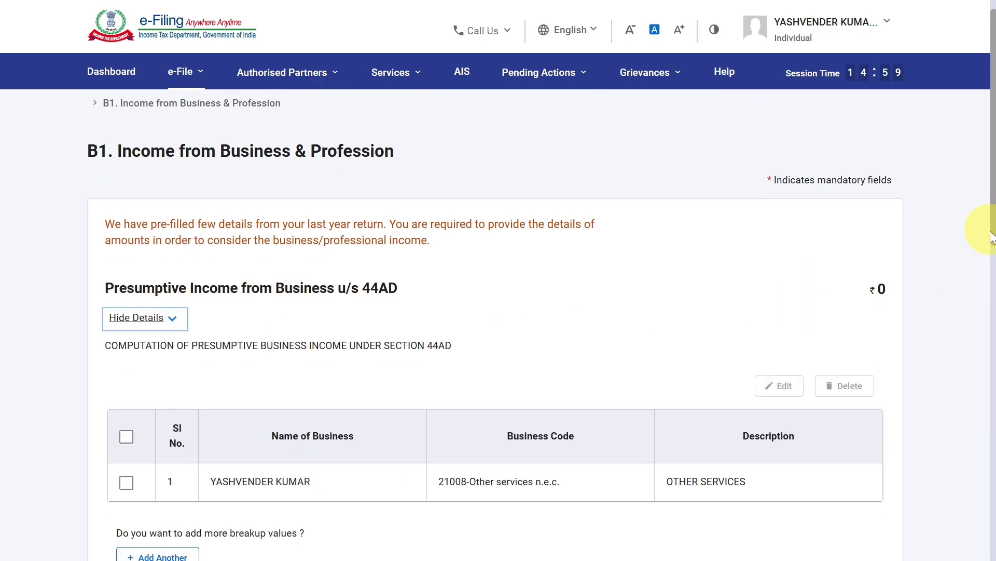
scroll(986, 254, "down", 3)
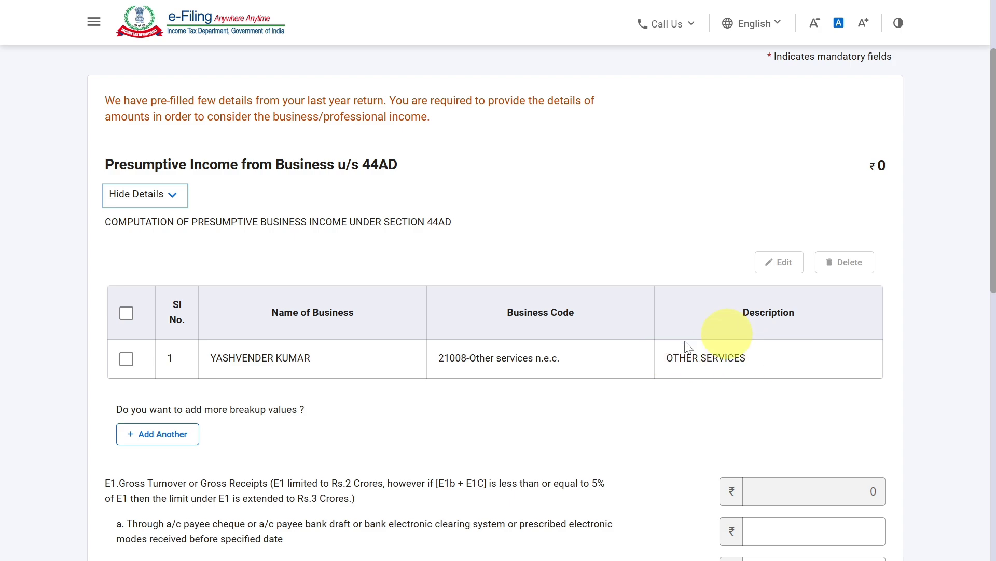
left_click(126, 359)
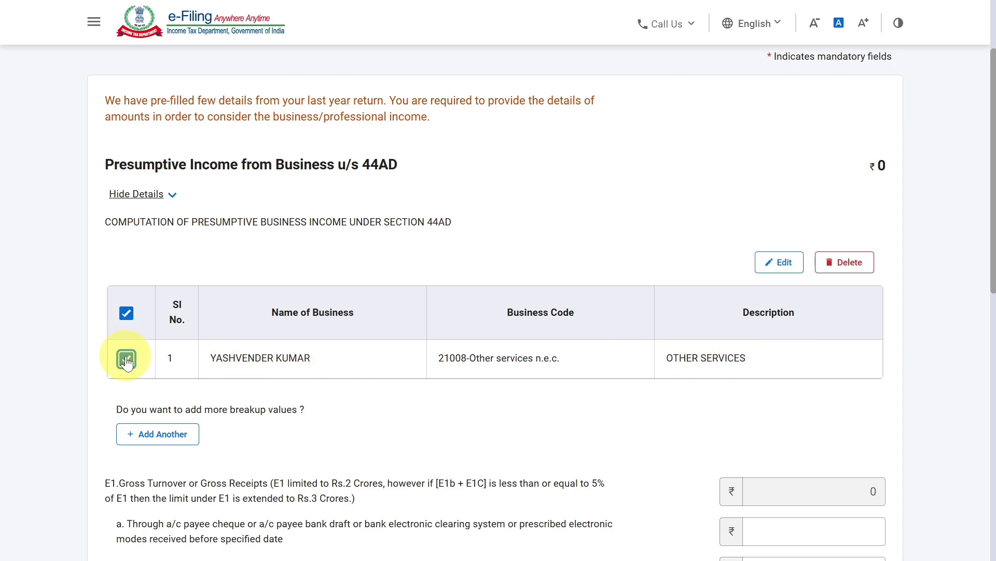
left_click(771, 264)
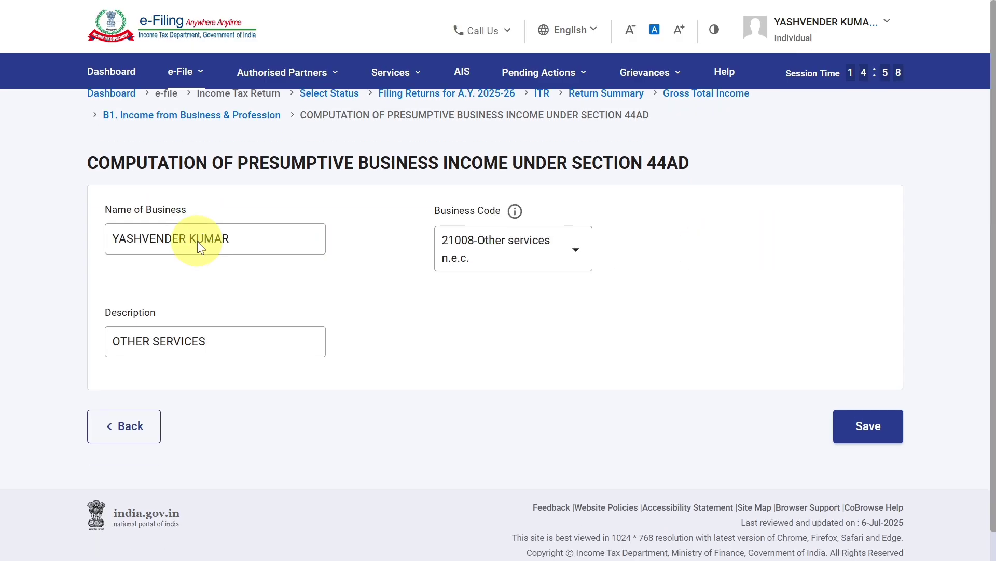
left_click(197, 241)
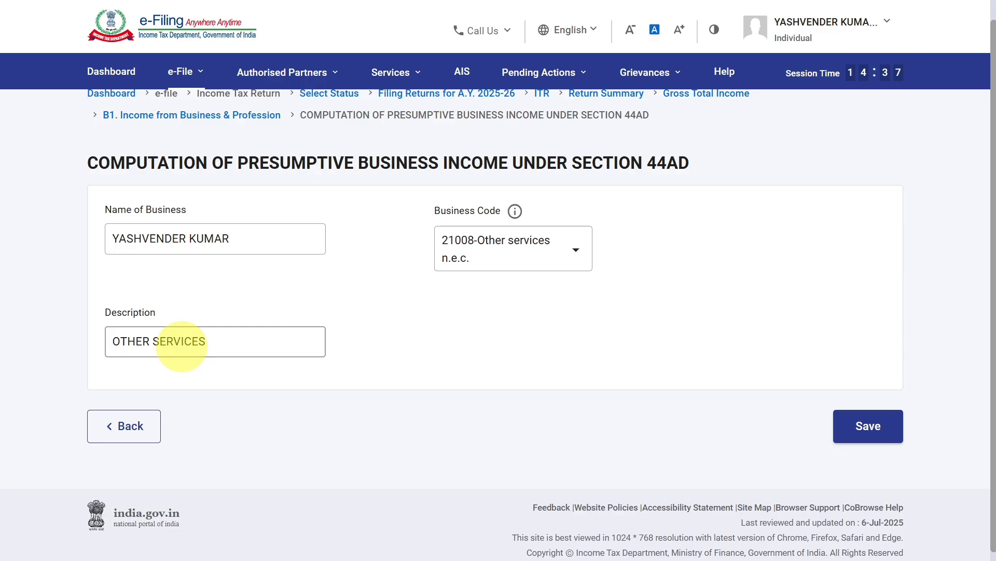
left_click(866, 425)
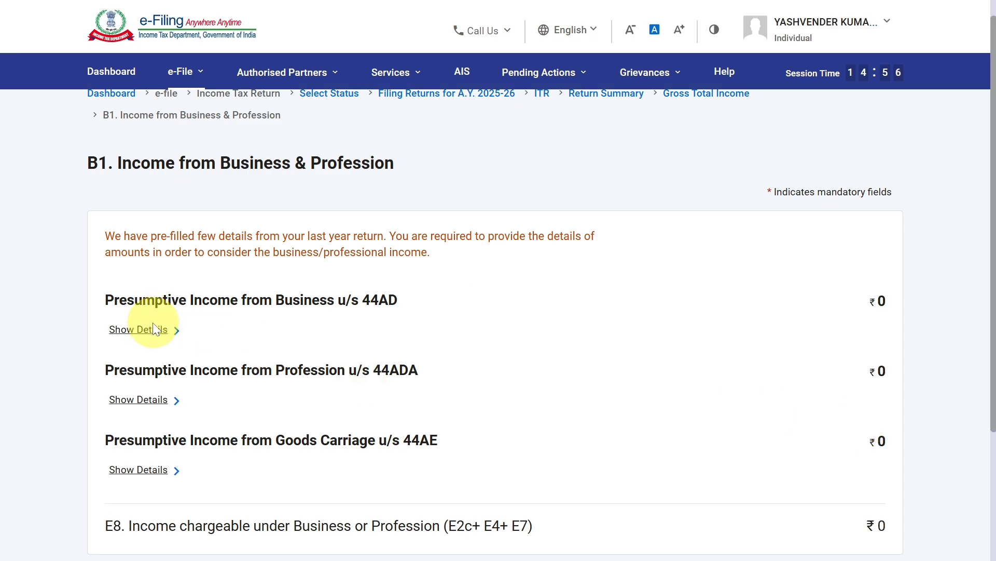
- Show the section 44AD details again and set E1a, receipts through cheque, bank draft or electronic modes, to 650400
left_click(151, 332)
scroll(291, 364, "down", 3)
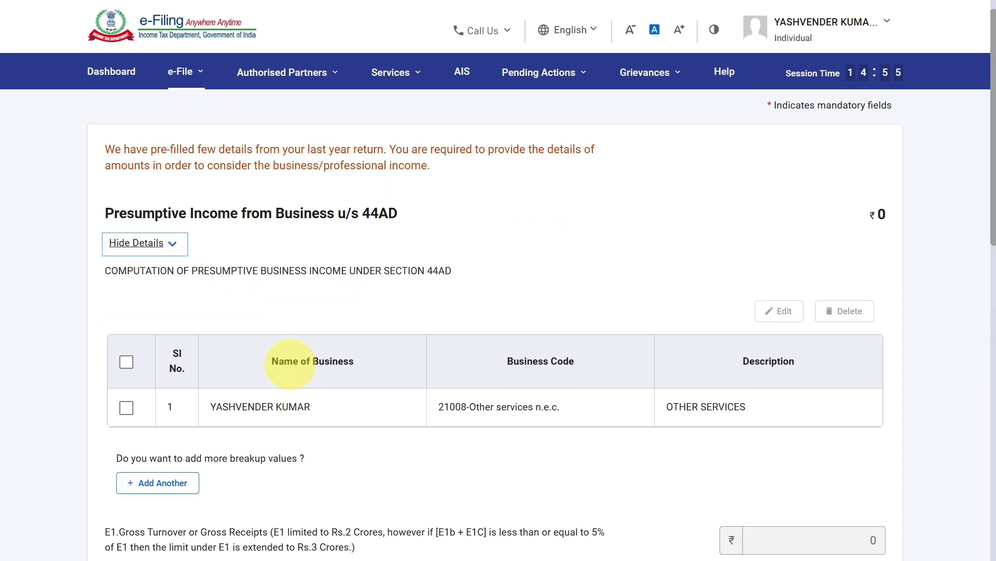
scroll(291, 364, "down", 5)
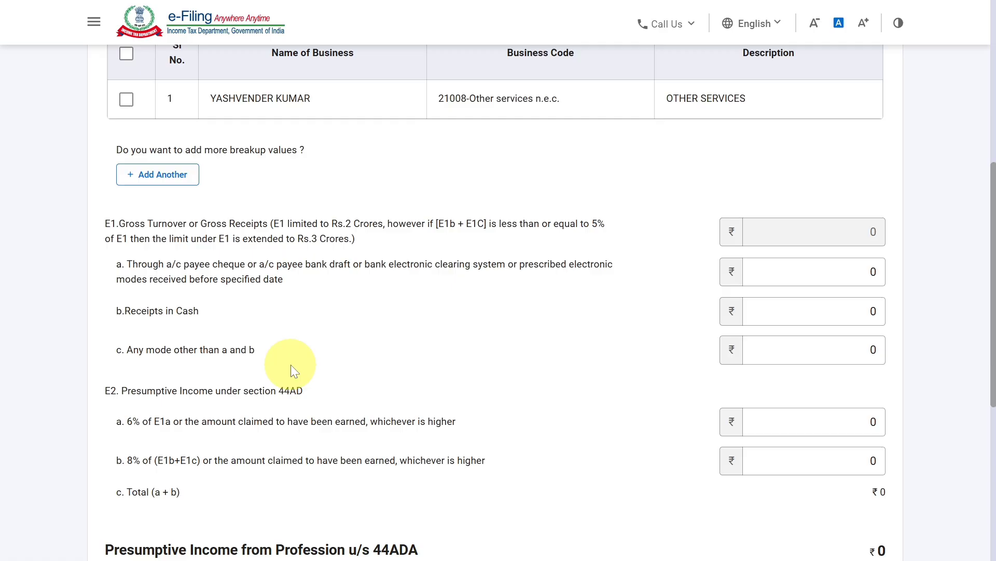
scroll(978, 334, "down", 2)
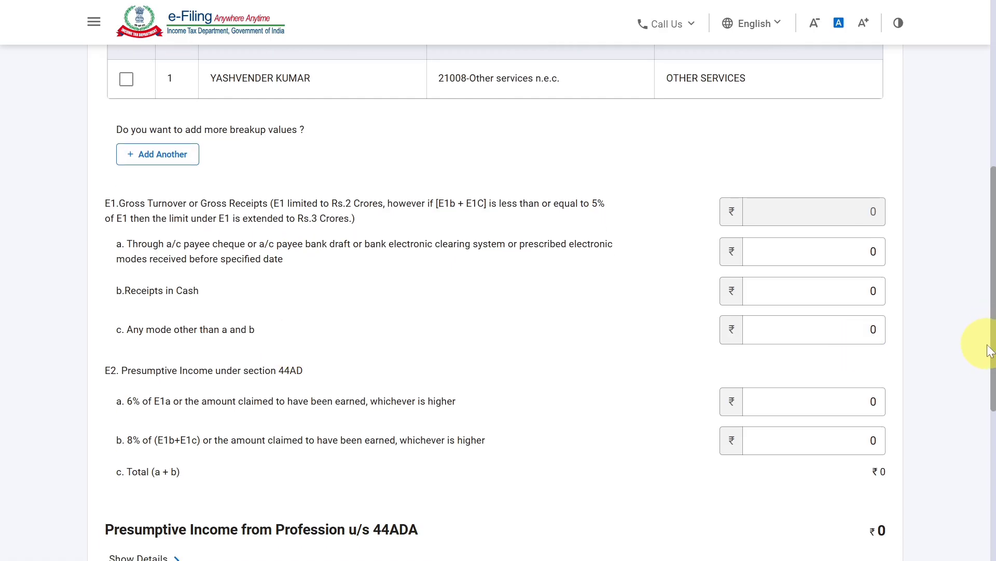
scroll(986, 358, "down", 2)
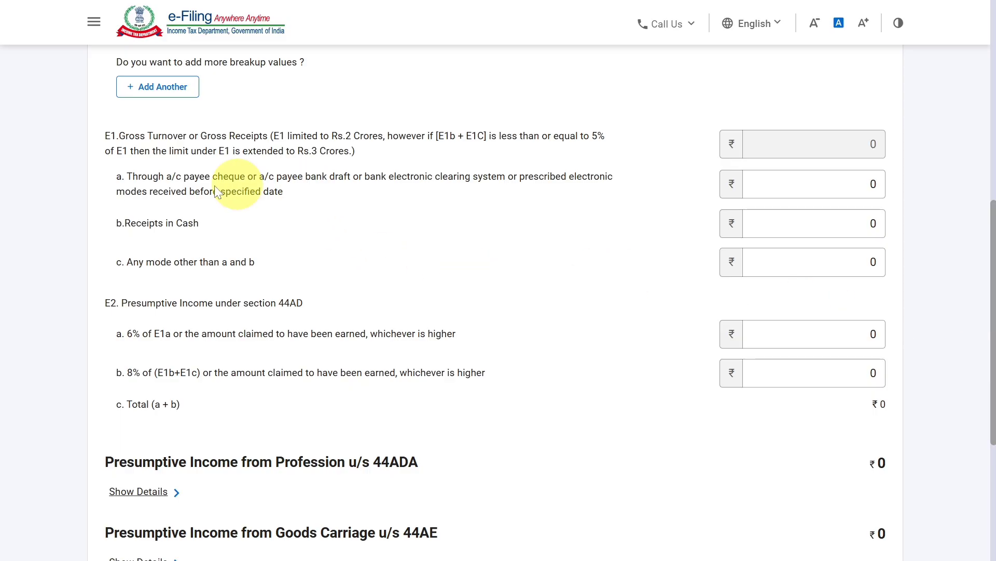
left_click(768, 182)
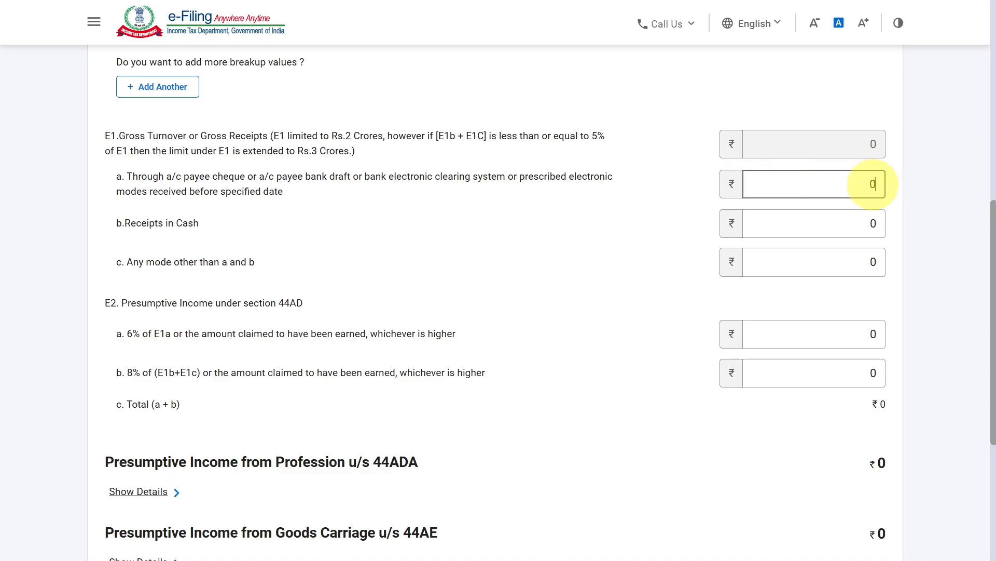
left_click(875, 185)
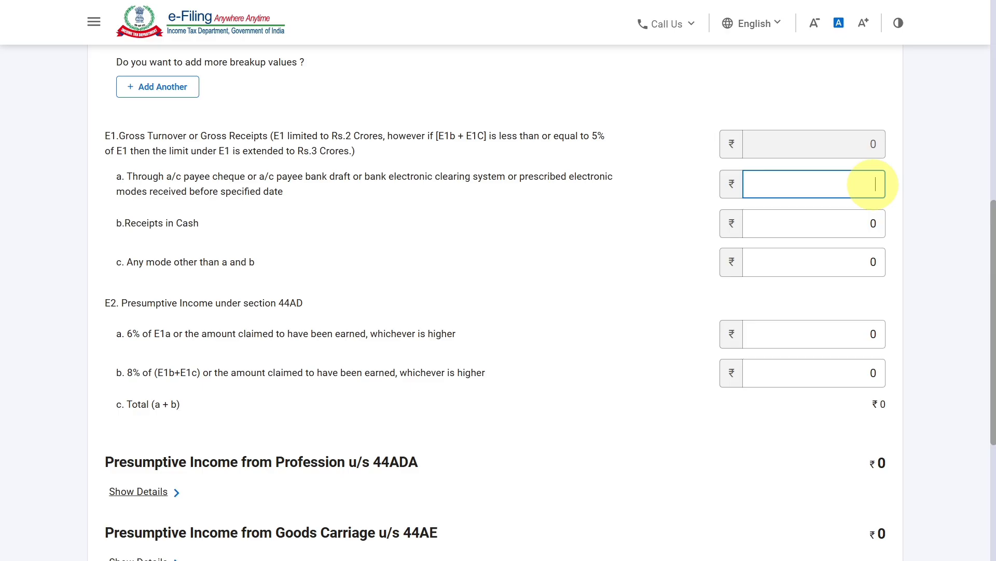
type("650400")
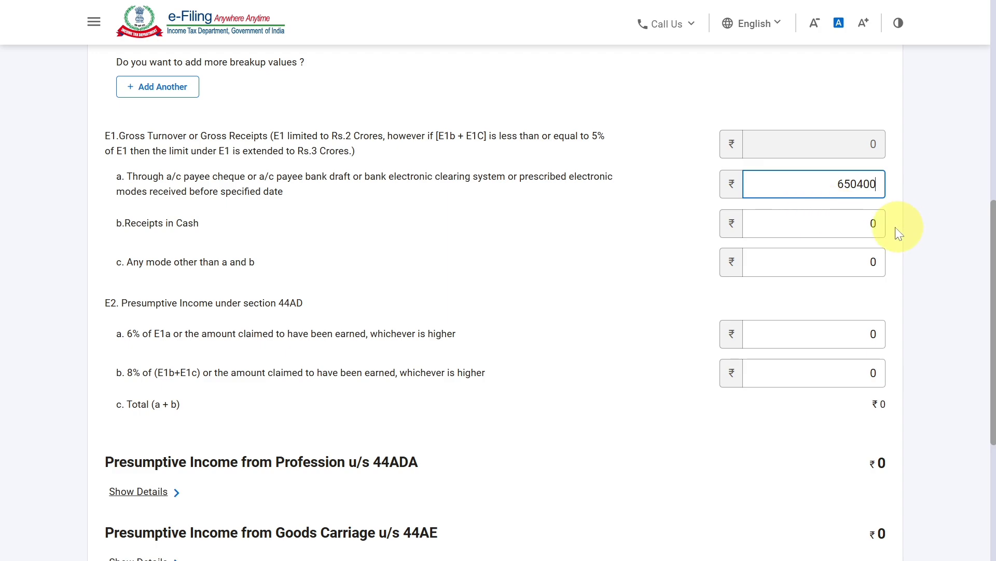
- Set E1b, Receipts in Cash, to 510457
left_click(873, 223)
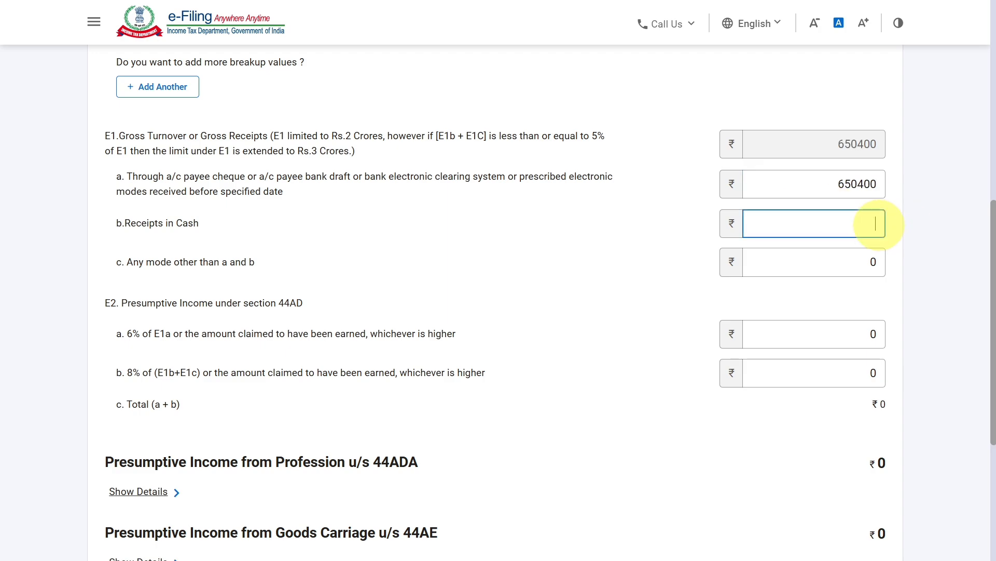
type("510457")
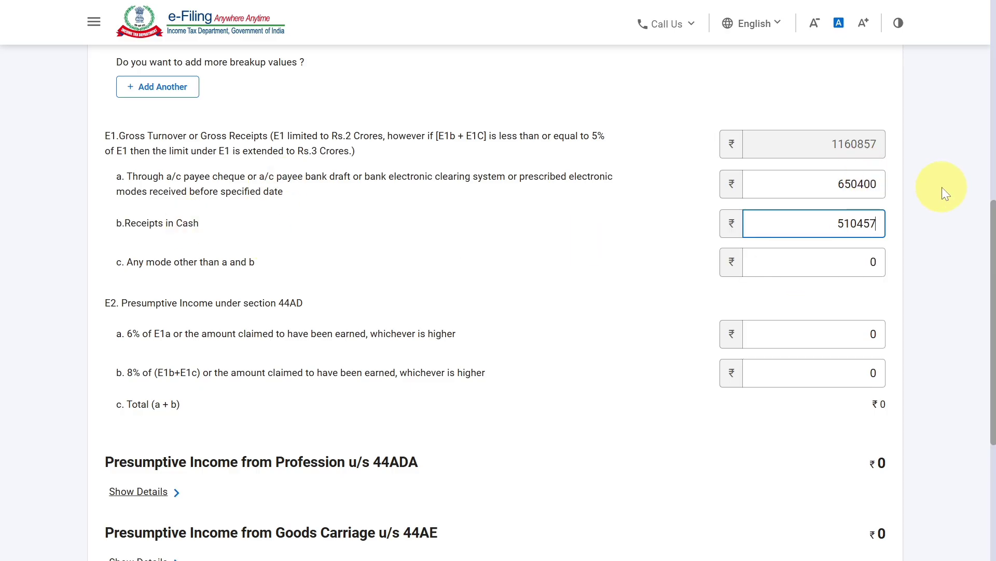
left_click(901, 183)
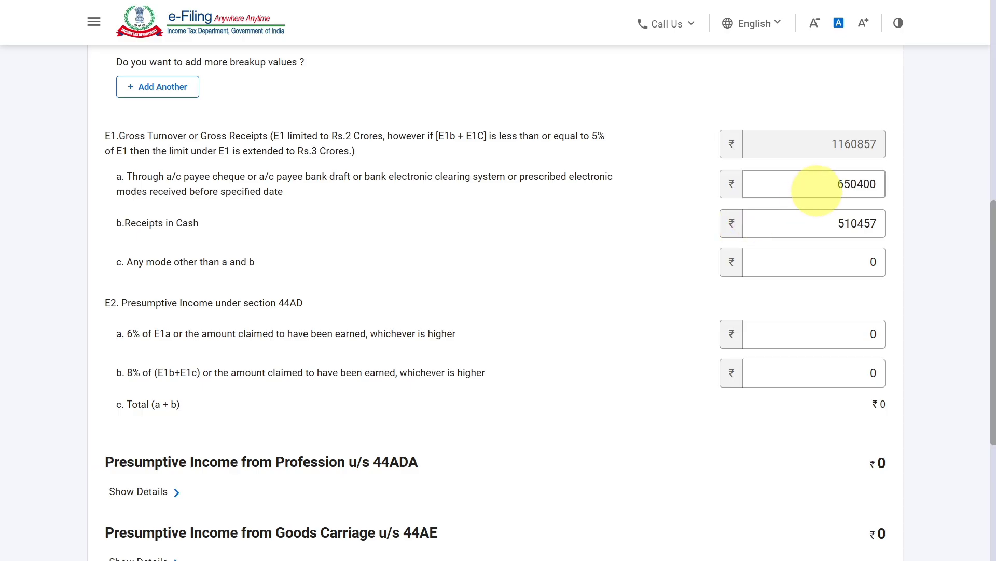
- Set E2a, the presumptive income at 6% of E1a or the amount claimed, to 450604
double_click(857, 185)
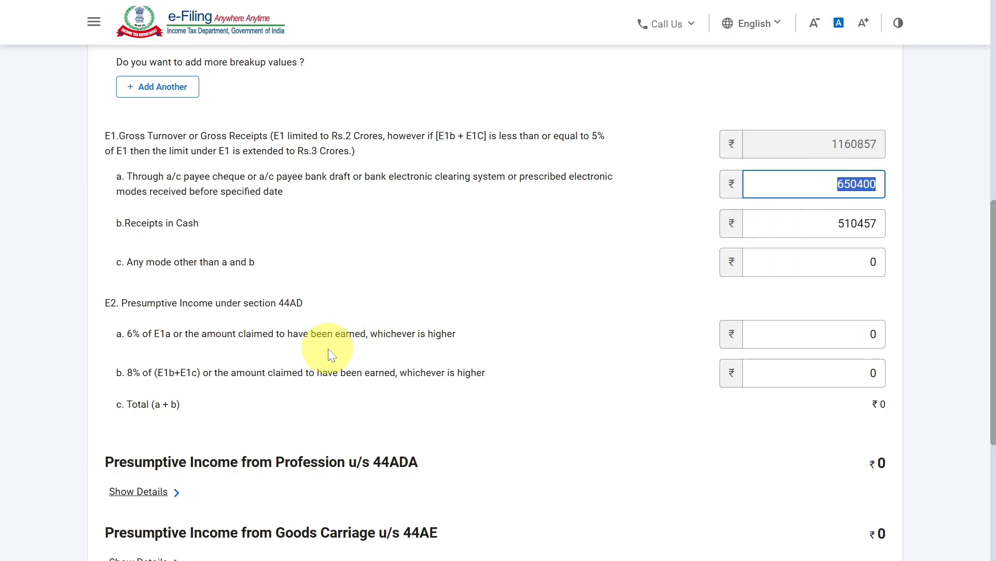
left_click_drag(349, 334, 355, 334)
left_click(864, 334)
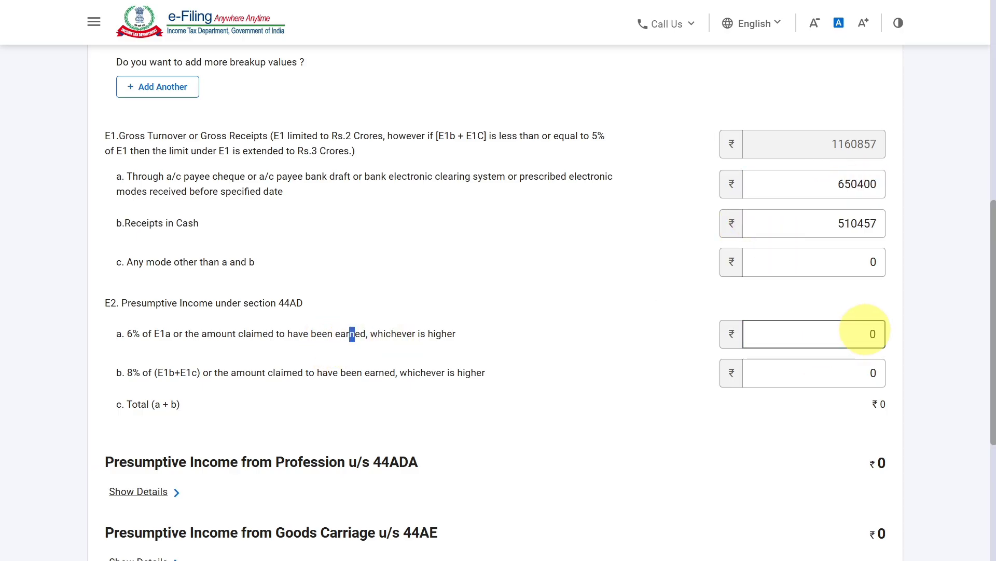
left_click(863, 335)
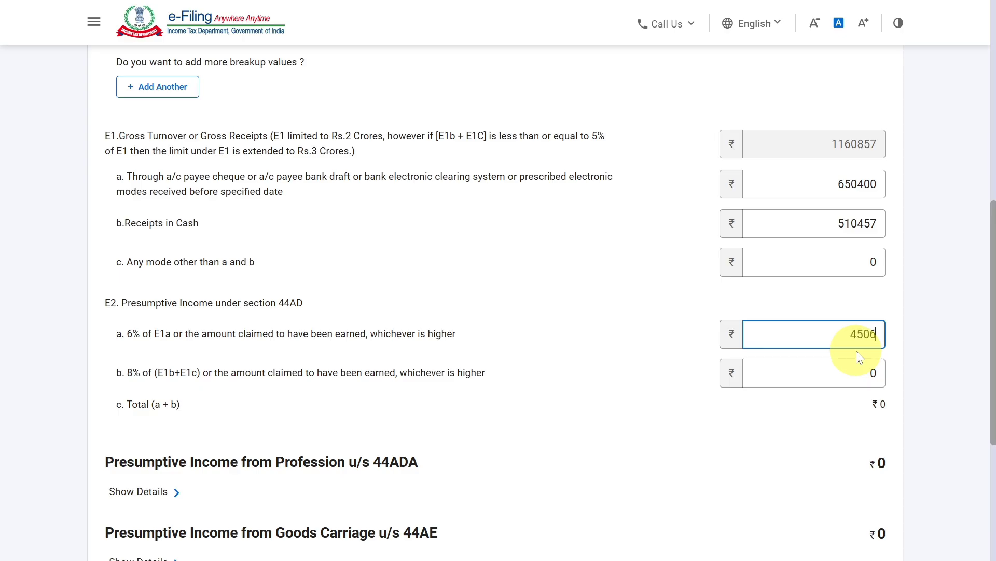
type("450604")
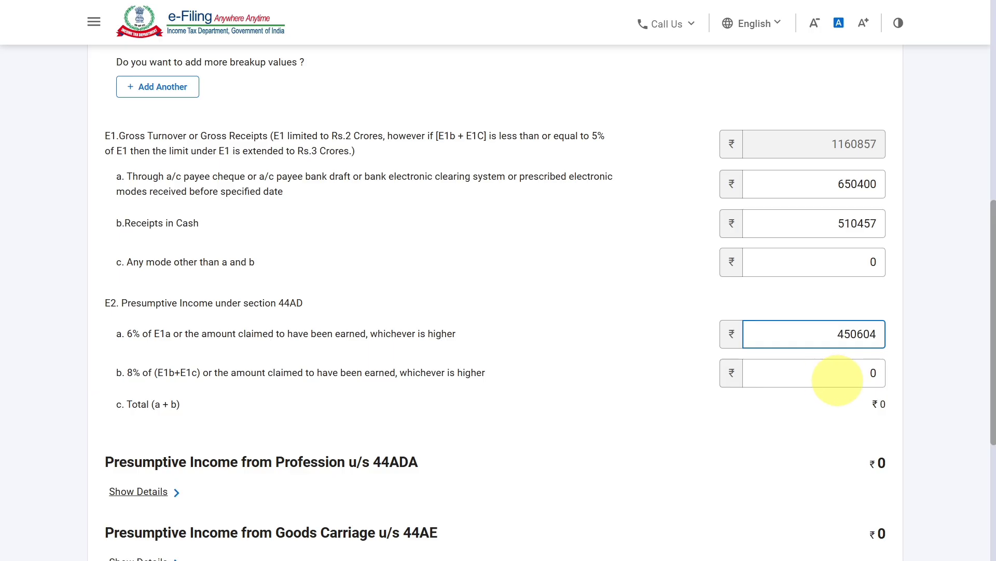
- Set E2b, the presumptive income at 8% of E1b+E1c or the amount claimed, to 254870
left_click(849, 373)
key("Delete")
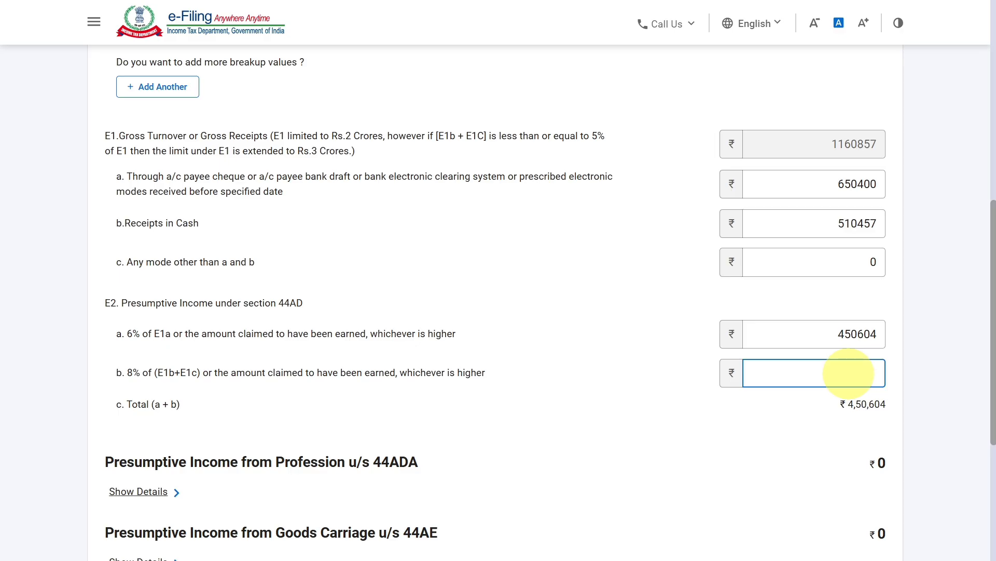
type("25487")
left_click(923, 343)
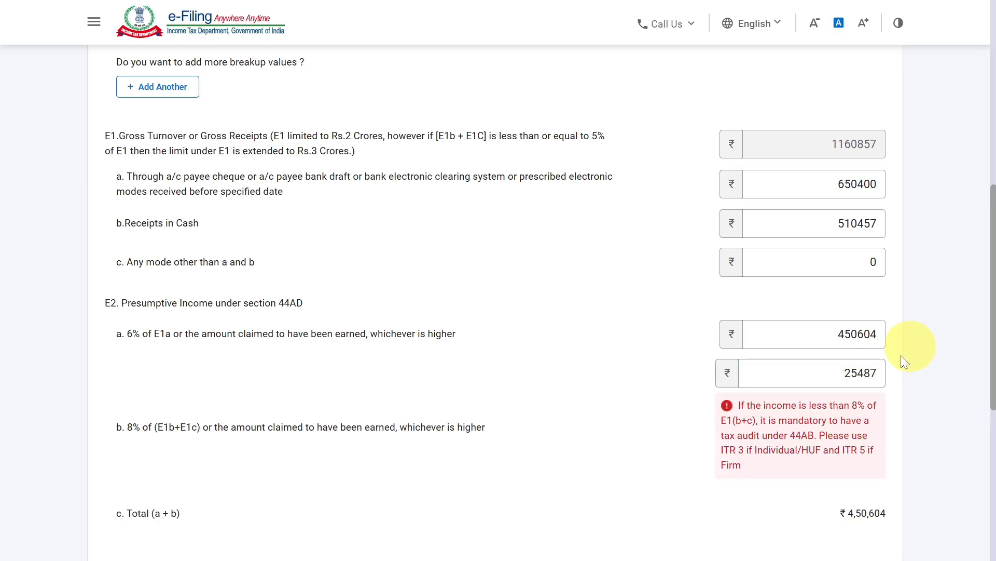
left_click(880, 373)
type("0")
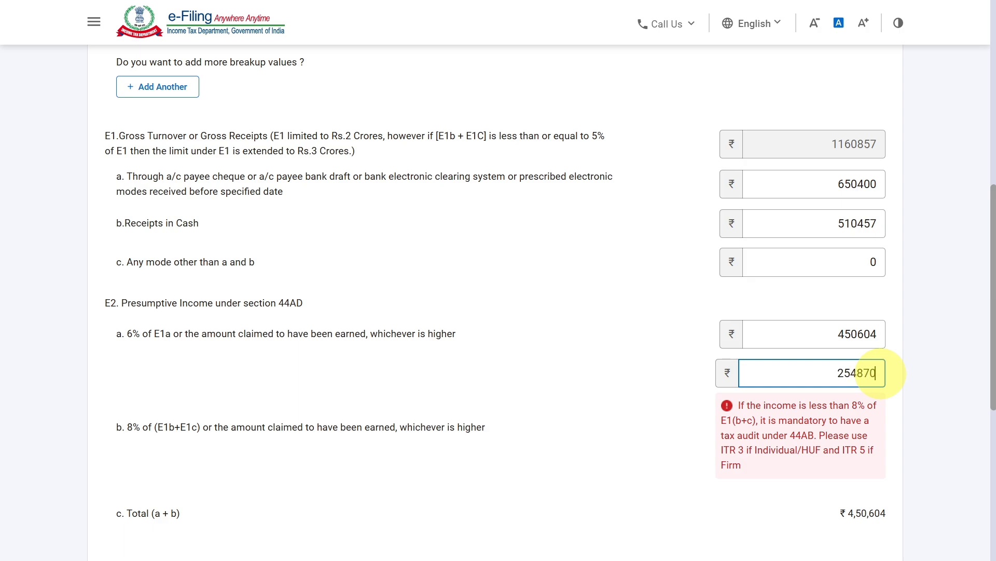
left_click(956, 334)
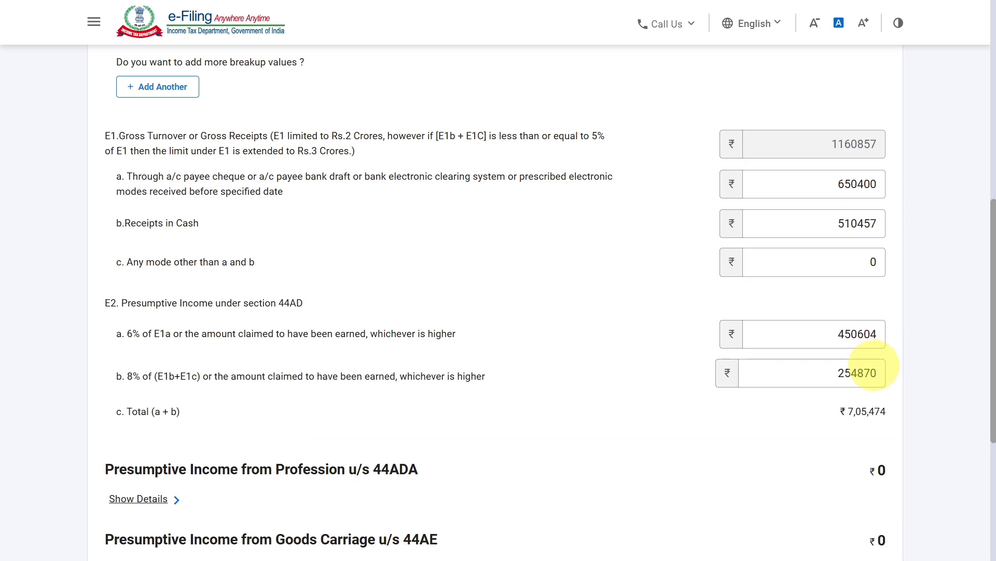
- Change E2a, the presumptive income at 6% of E1a, to 400604
left_click(859, 333)
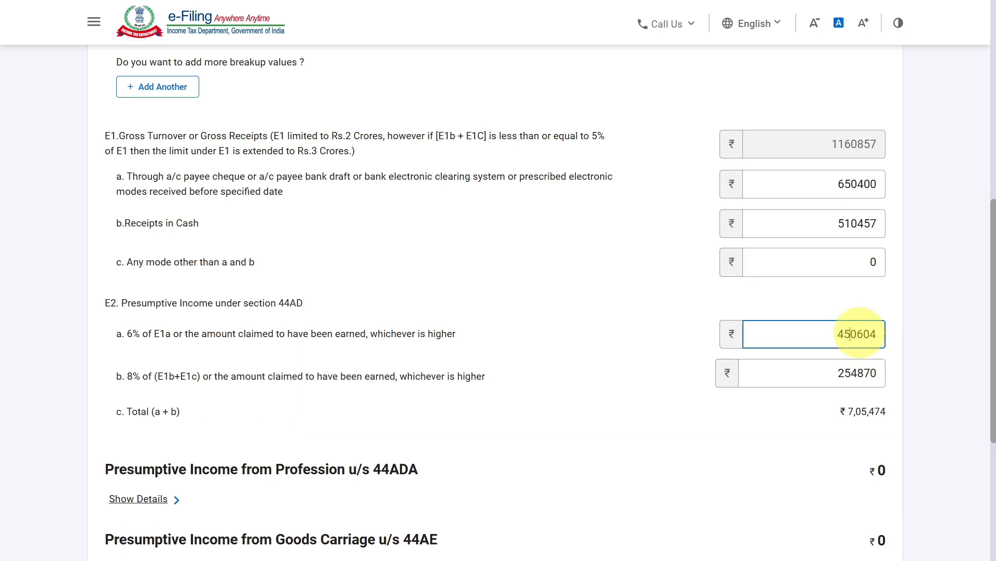
key("BackSpace")
type("0")
left_click(923, 302)
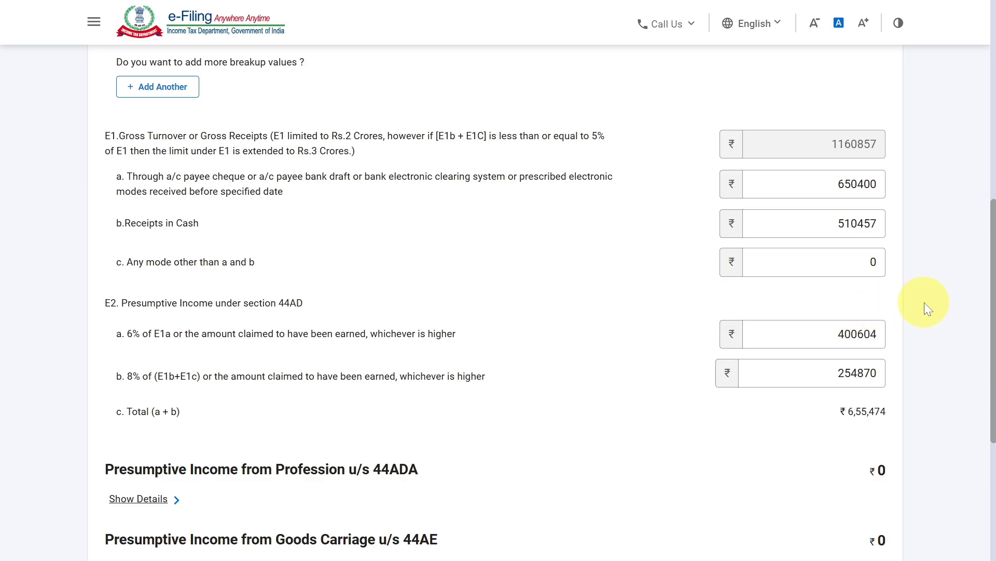
- Save the Income from Business & Profession schedule and acknowledge the notice about the Salary schedule
scroll(924, 302, "down", 5)
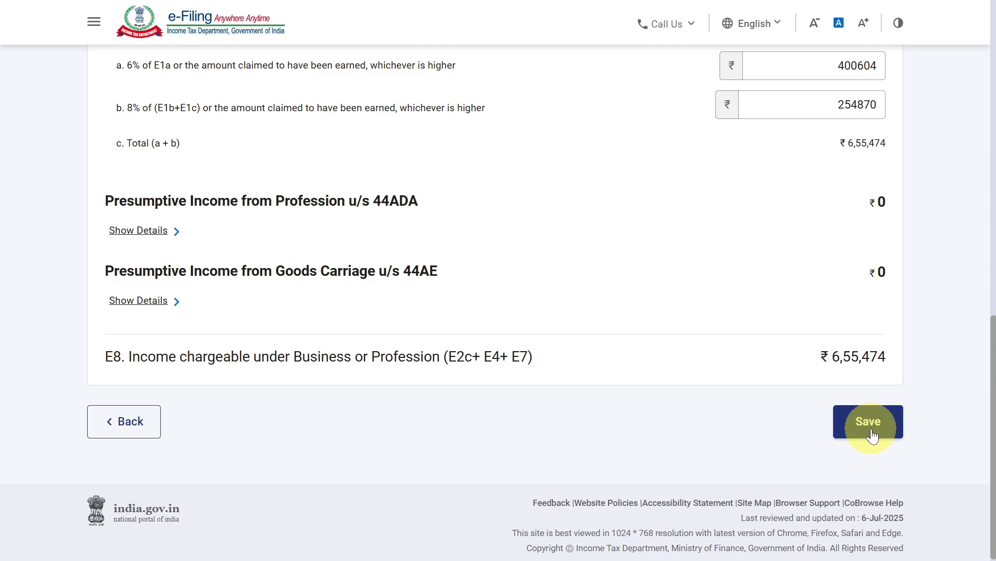
left_click(872, 427)
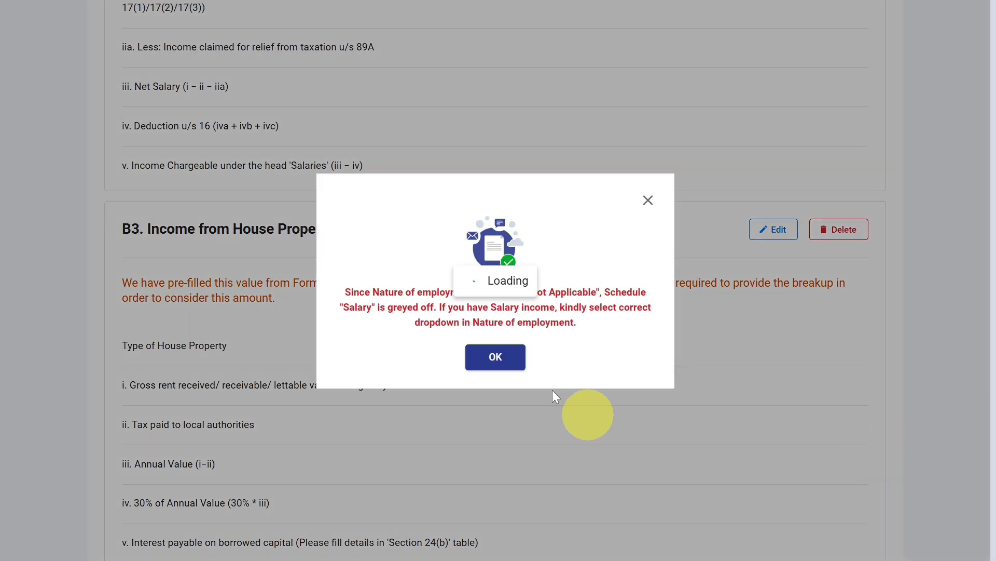
left_click(499, 361)
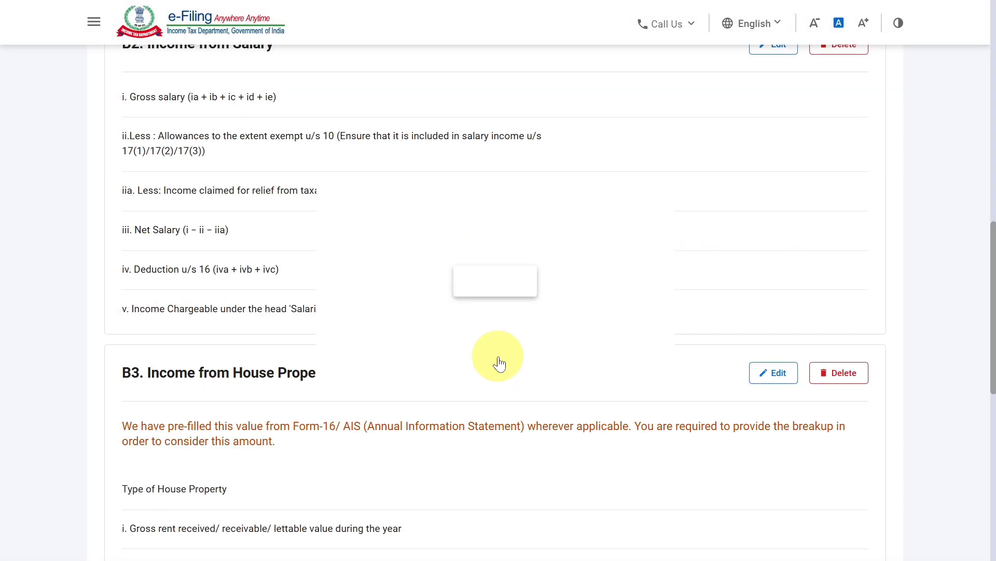
- Review the Gross Total Income page from B1 Business & Profession through Salary and House Property to B4 Other Sources
scroll(498, 356, "down", 3)
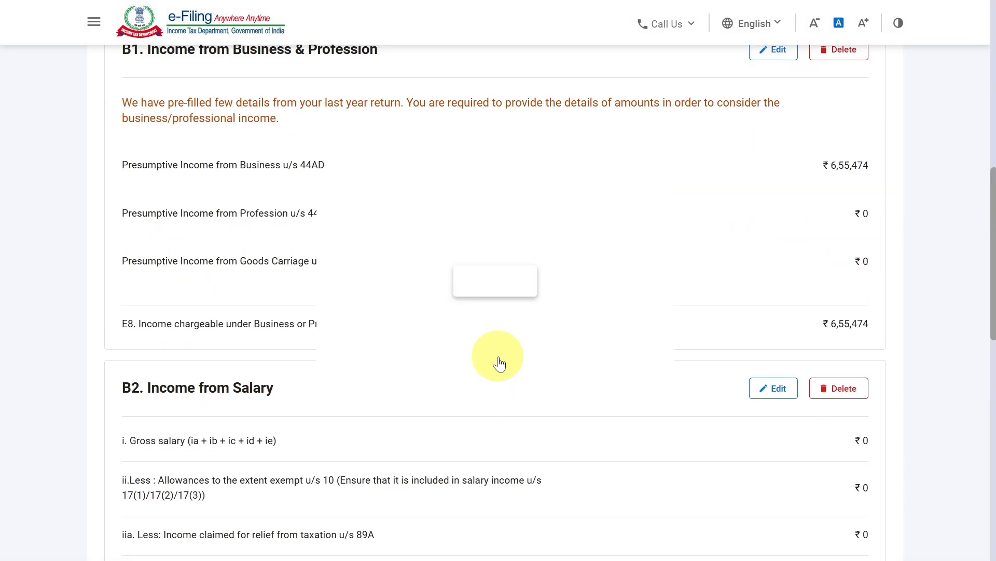
scroll(465, 267, "up", 2)
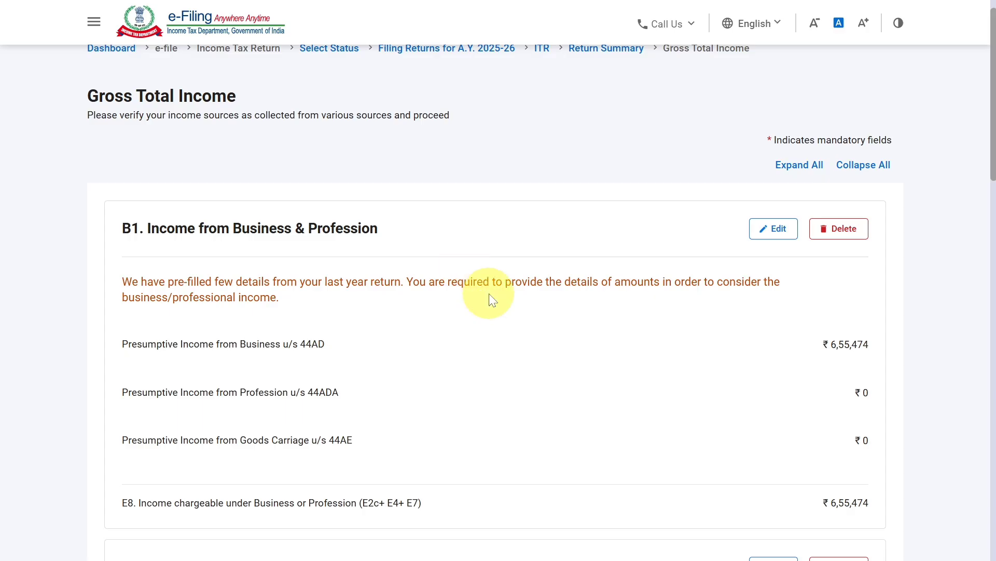
scroll(489, 294, "down", 1)
scroll(489, 294, "down", 3)
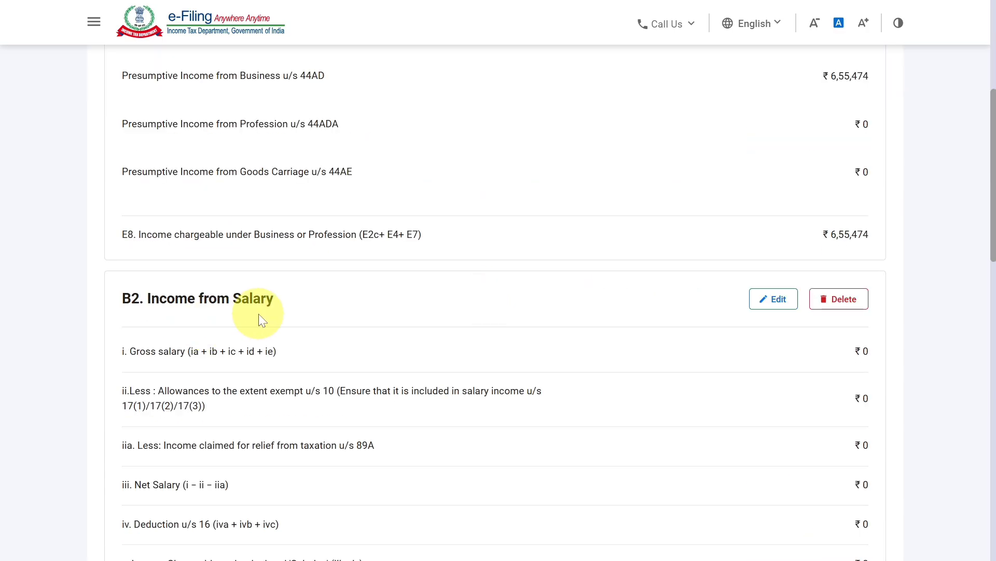
scroll(357, 387, "down", 5)
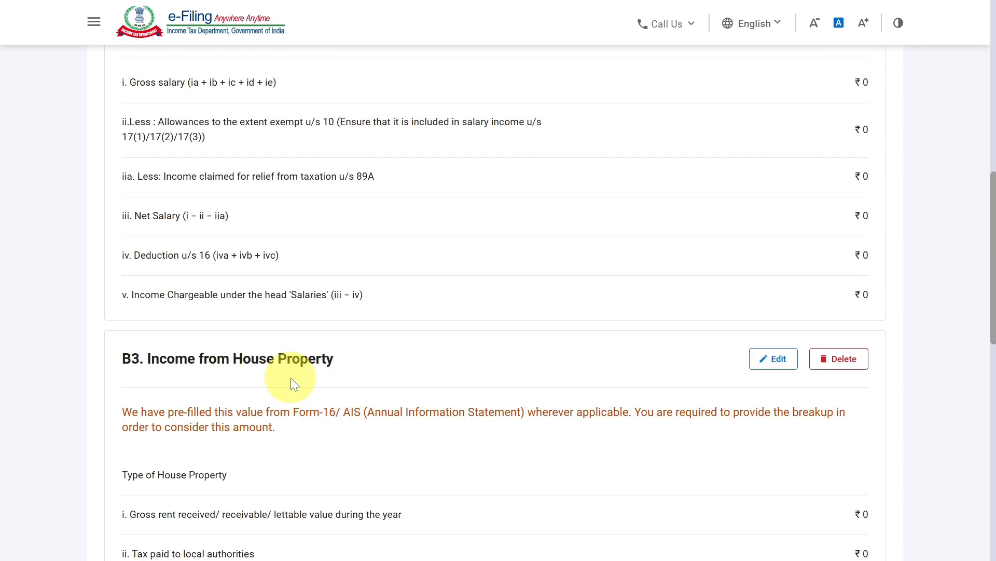
scroll(291, 378, "down", 5)
scroll(291, 383, "down", 5)
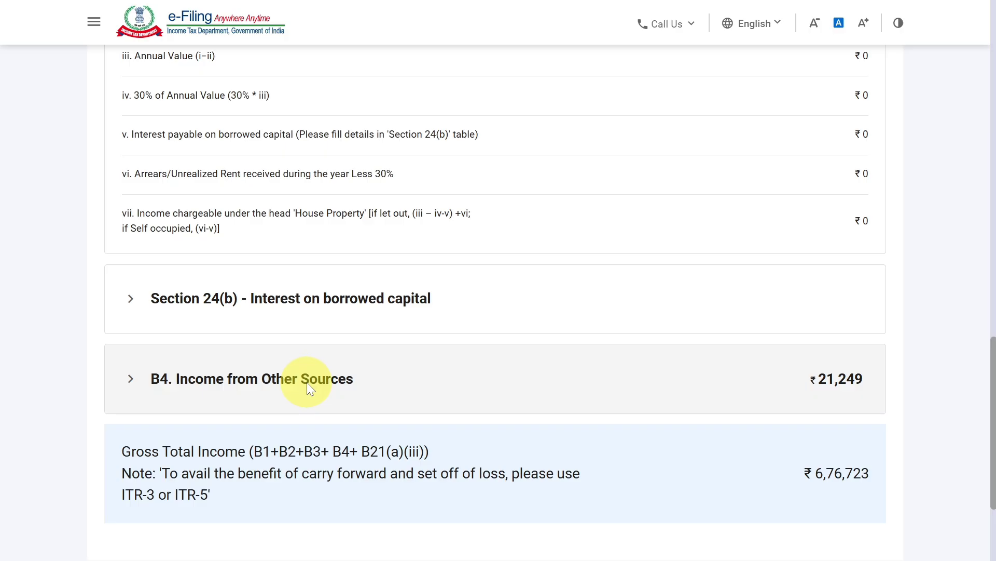
- Check the B4 Income from Other Sources breakup and confirm the Gross Total Income schedule
left_click(307, 382)
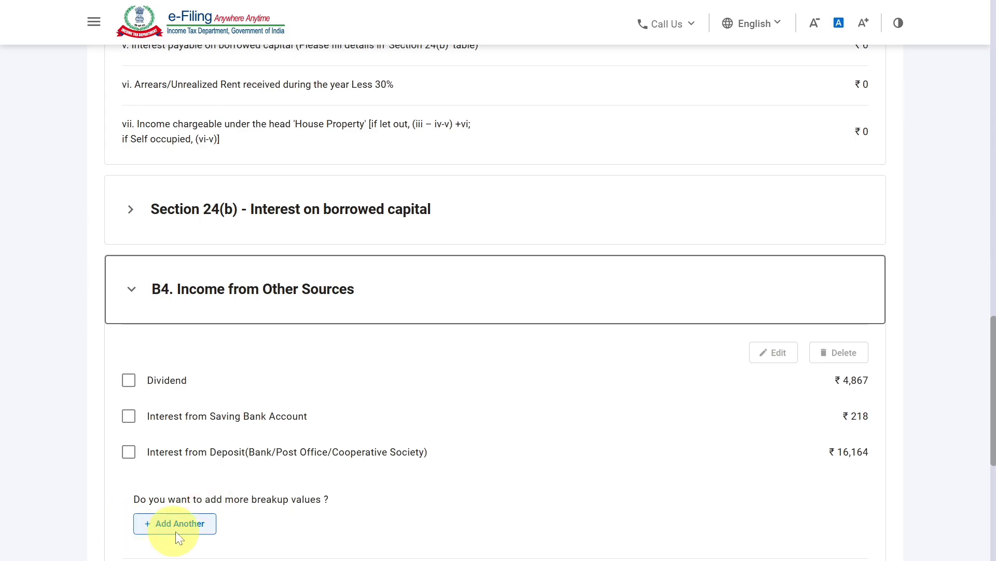
scroll(596, 403, "down", 4)
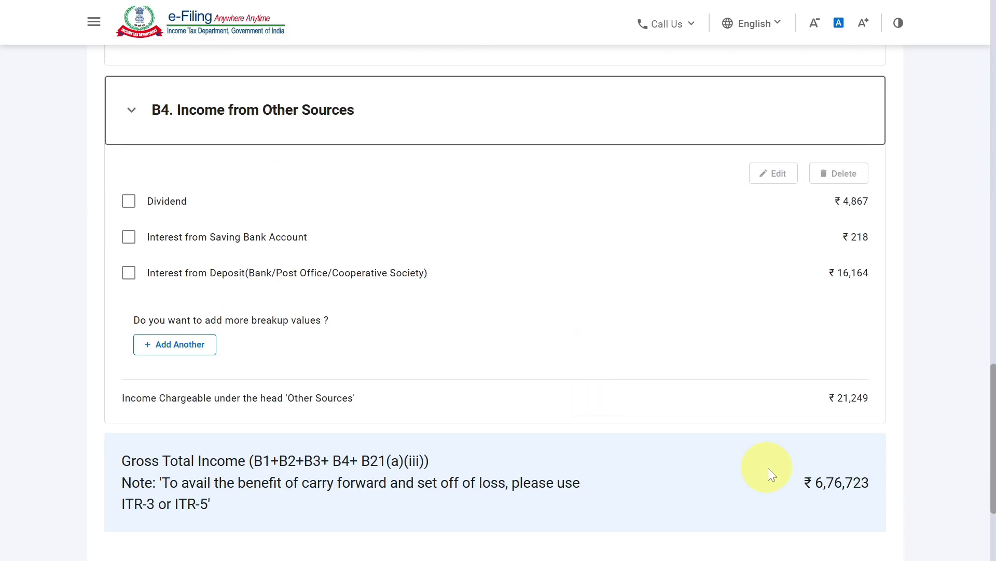
scroll(851, 483, "down", 2)
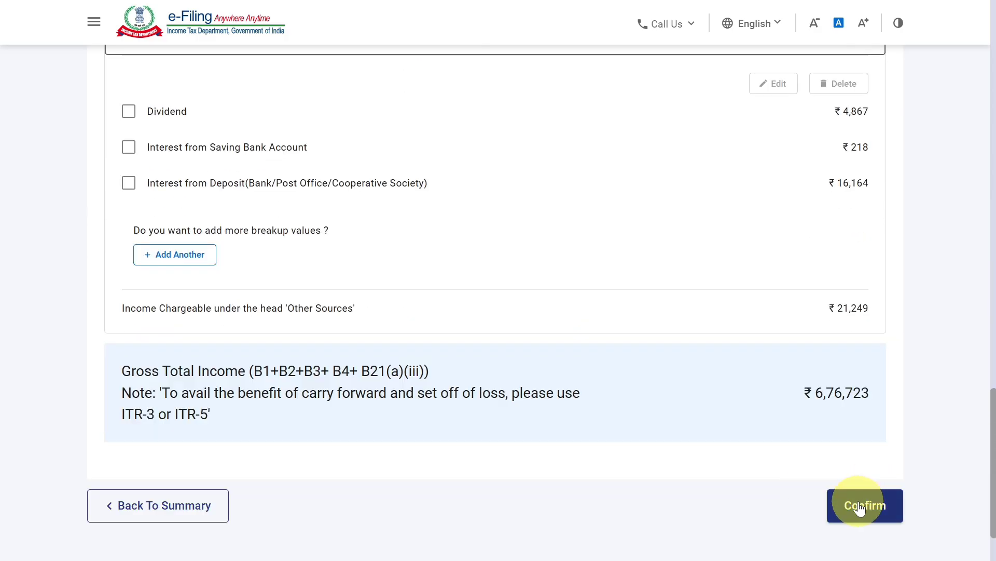
left_click(859, 507)
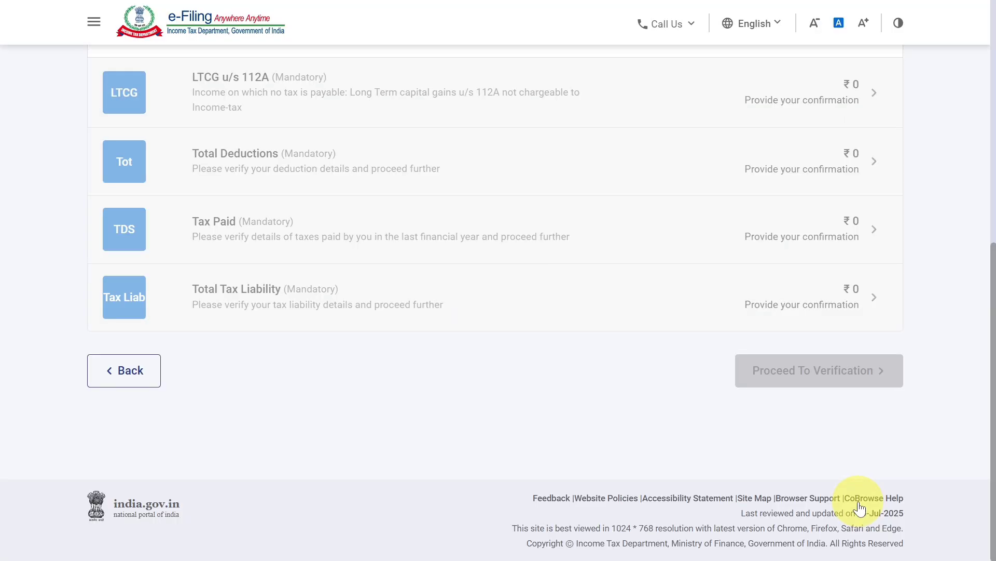
- Open the Disclosure Exempt Income schedule, review the Financial Particulars of the Business from E11 to E25, and confirm the schedule
scroll(994, 405, "up", 2)
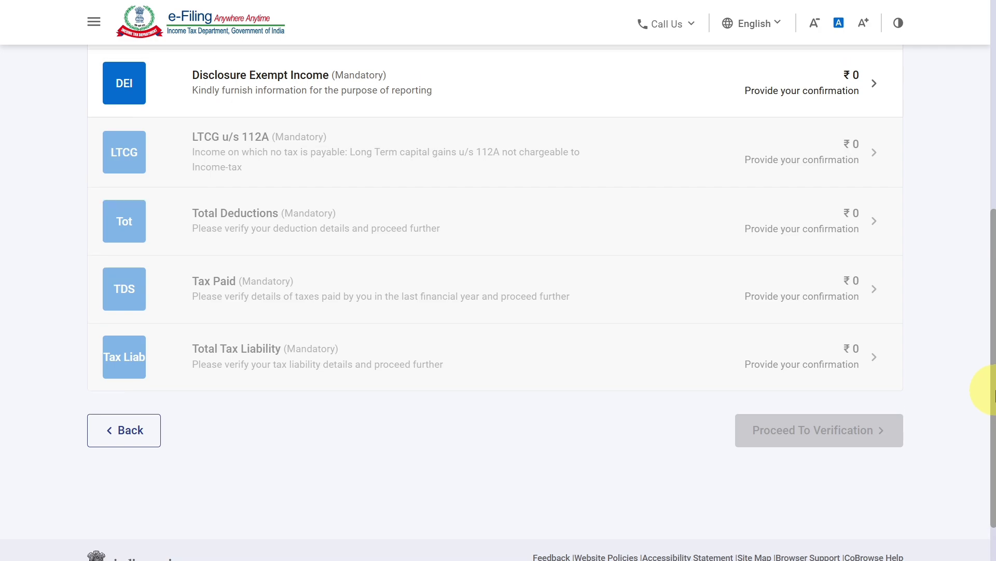
left_click_drag(995, 370, 995, 357)
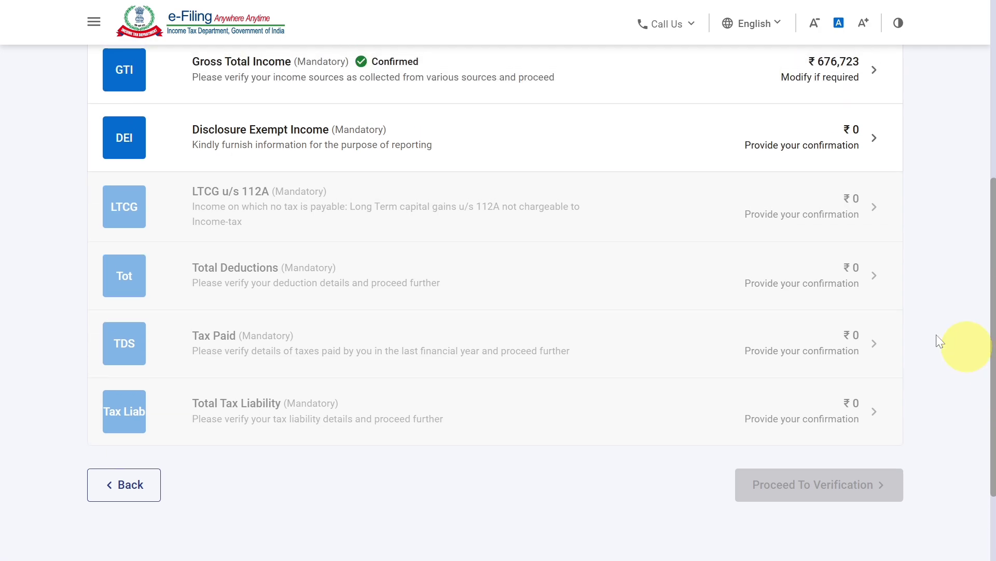
left_click(673, 142)
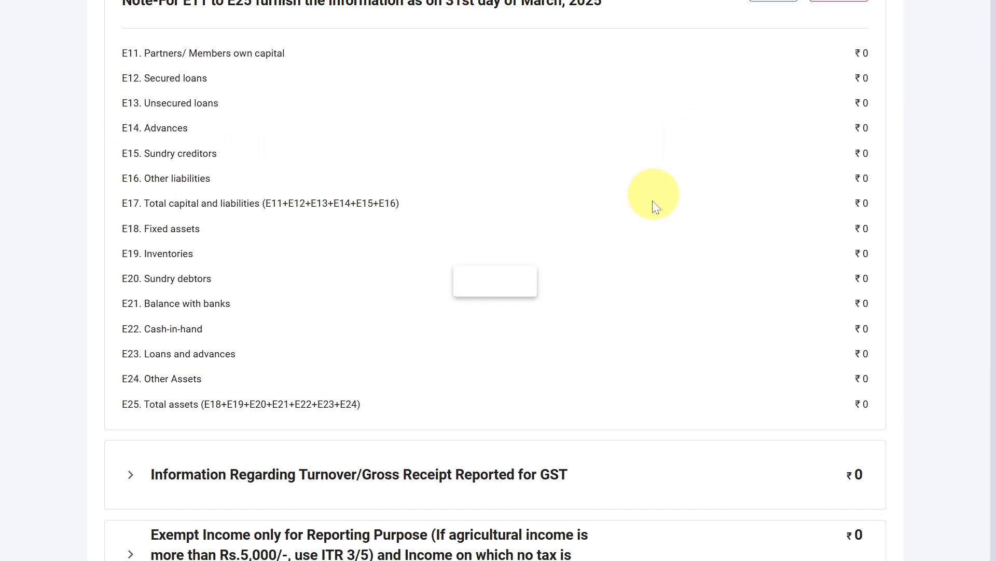
scroll(653, 202, "down", 1)
scroll(652, 201, "up", 6)
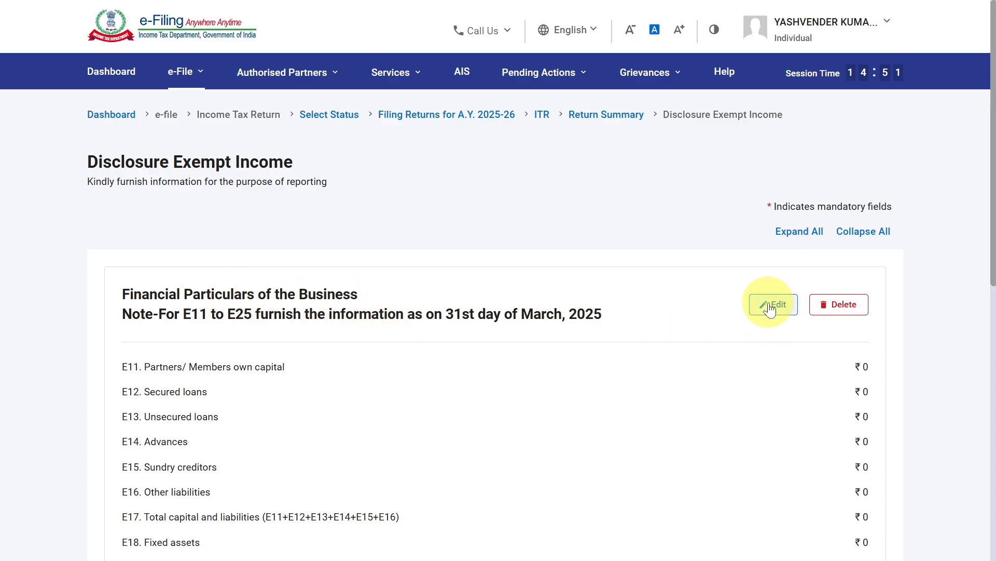
scroll(771, 309, "down", 3)
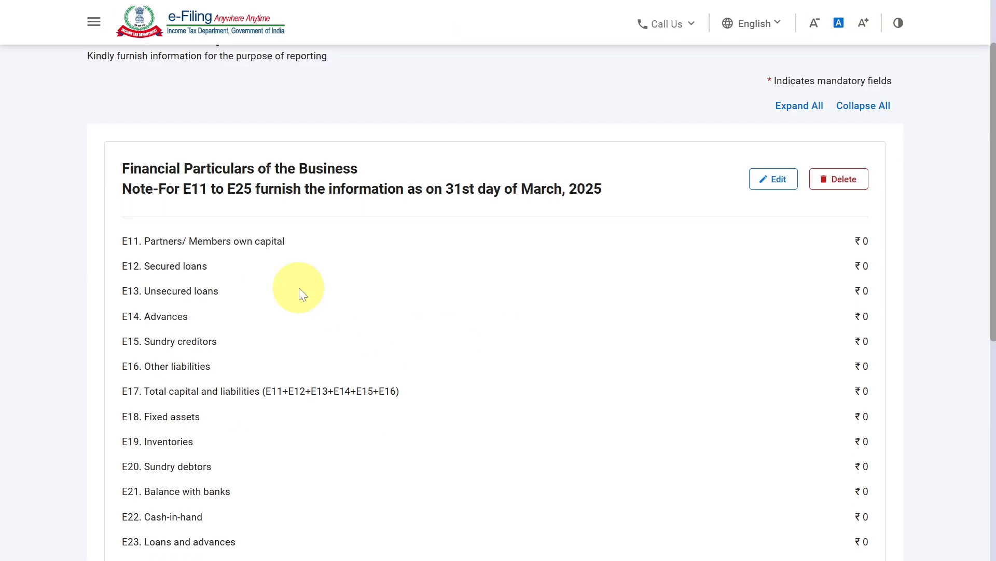
scroll(303, 295, "down", 2)
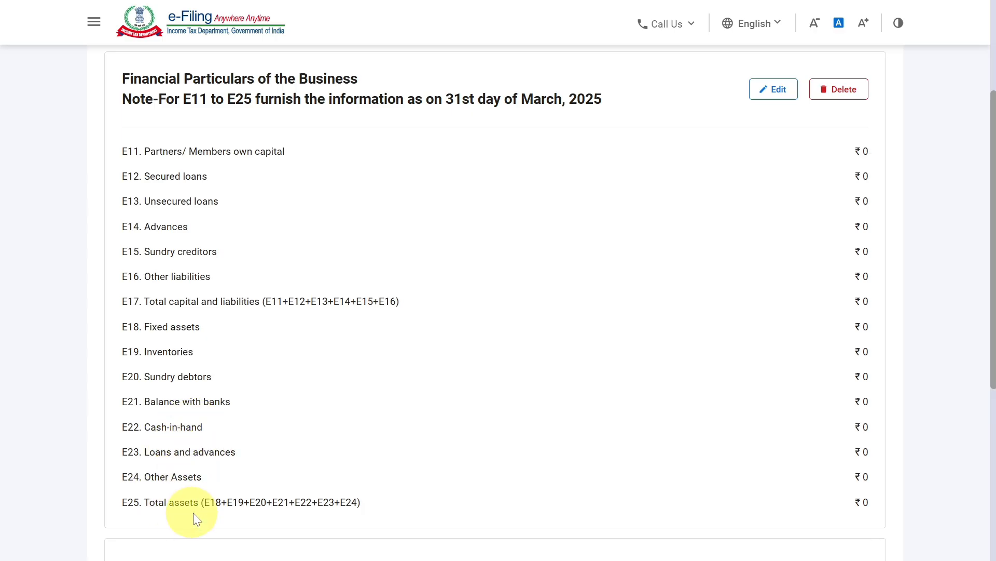
scroll(527, 410, "down", 2)
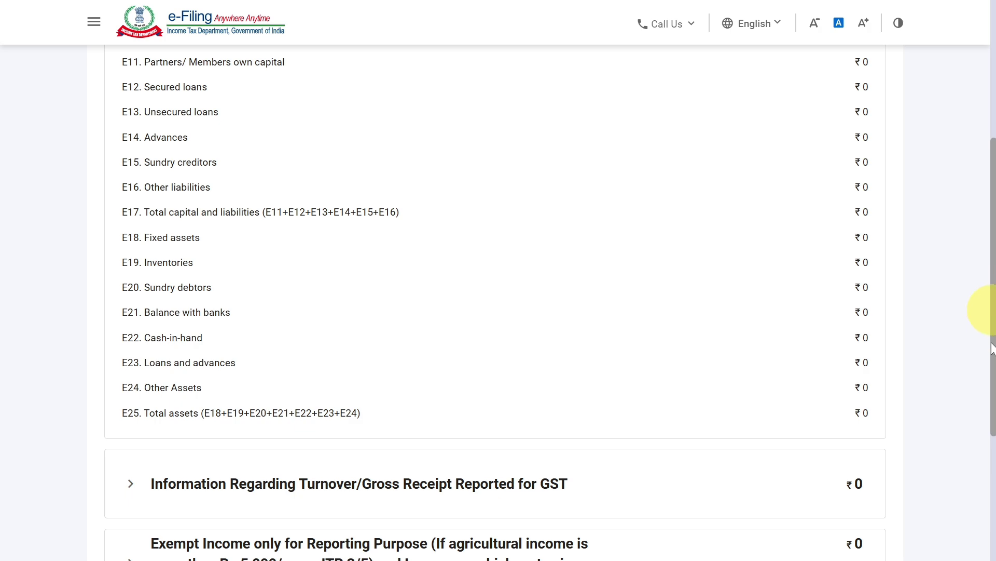
scroll(987, 436, "down", 1)
scroll(978, 485, "down", 4)
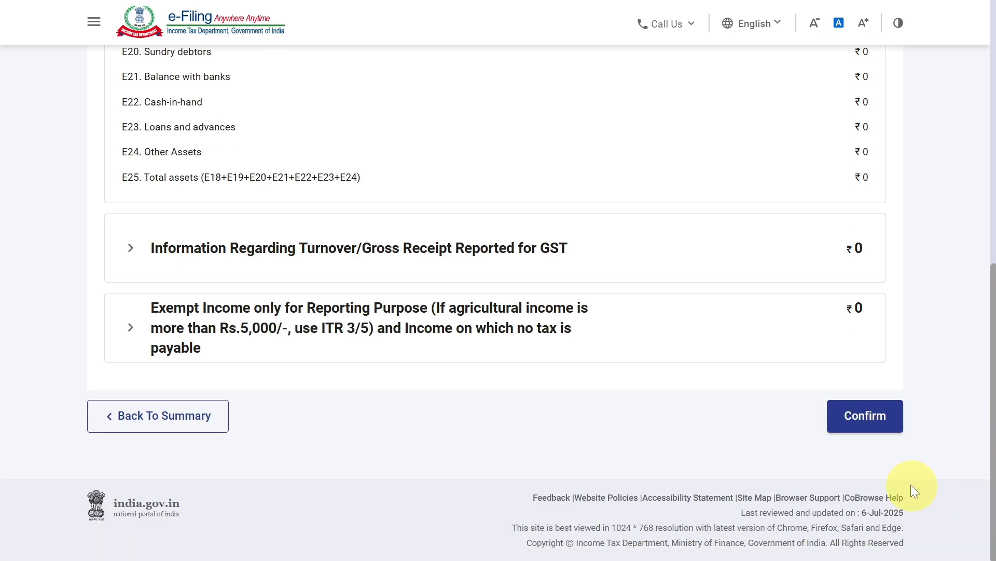
left_click(859, 422)
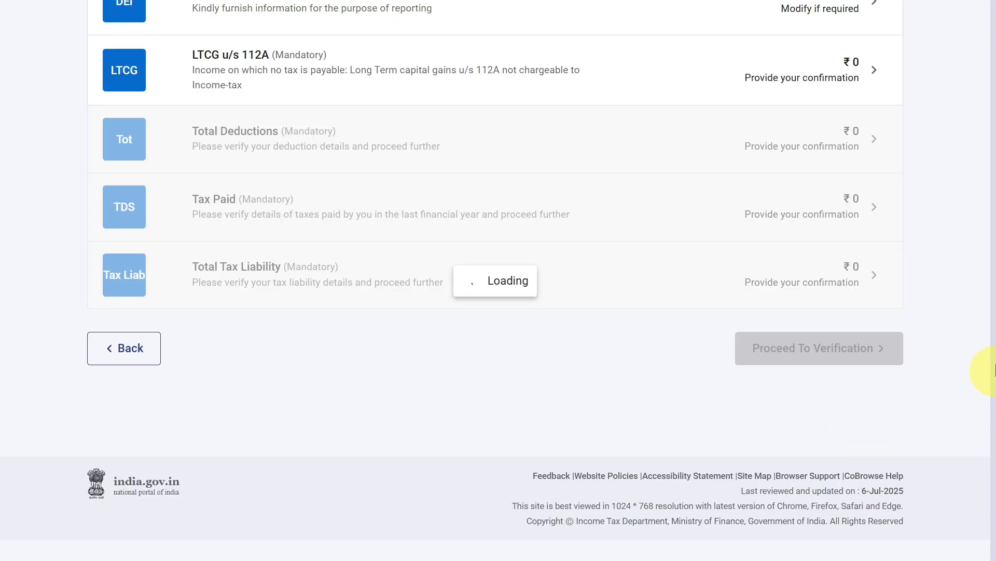
- Confirm the LTCG u/s 112A schedule, leaving total sale consideration and total cost of acquisition blank
left_click_drag(995, 360, 994, 328)
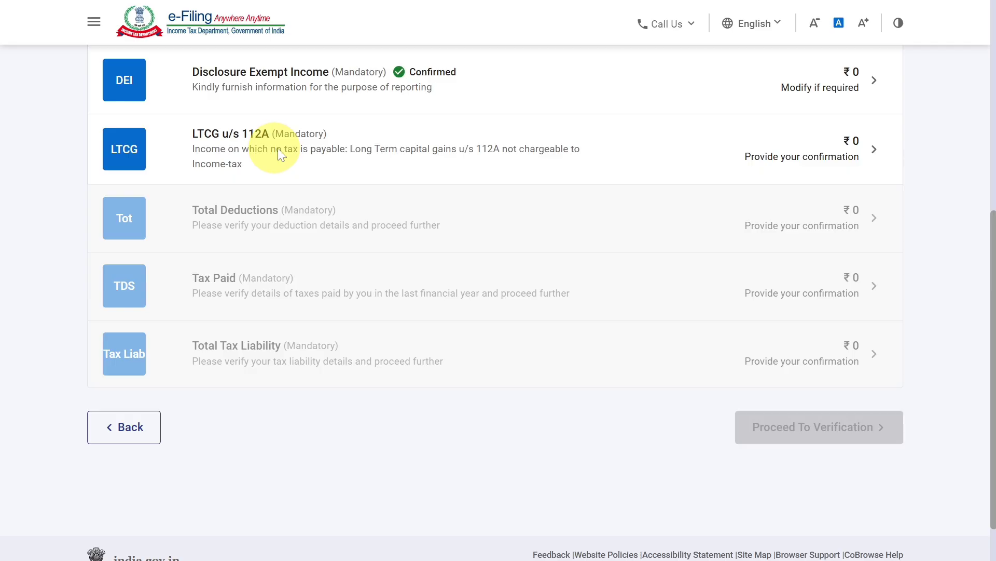
left_click(304, 144)
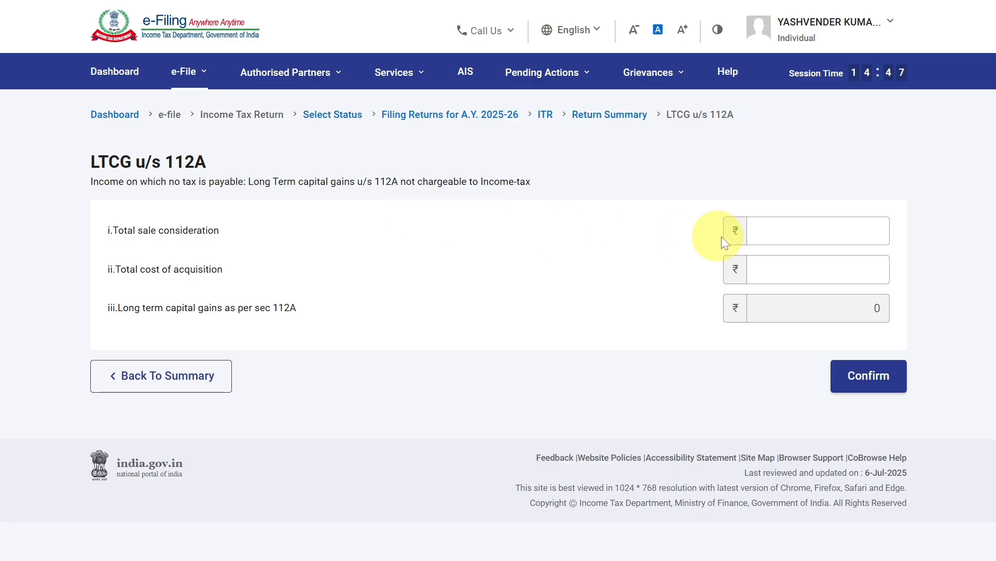
left_click(763, 275)
left_click(861, 369)
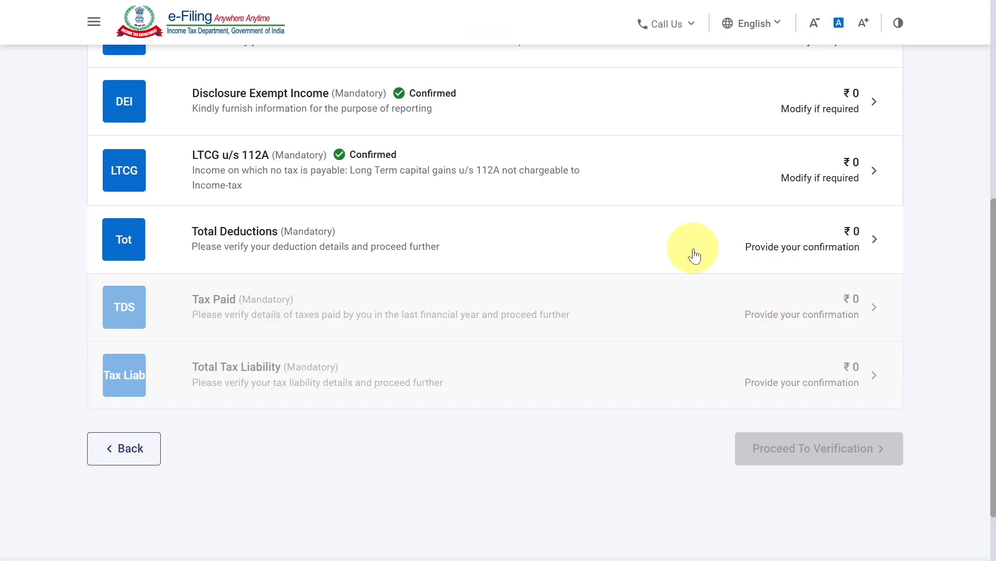
- Review the 80CCH and other deduction sections in the Total Deductions schedule and confirm it without adding any deduction
left_click(694, 250)
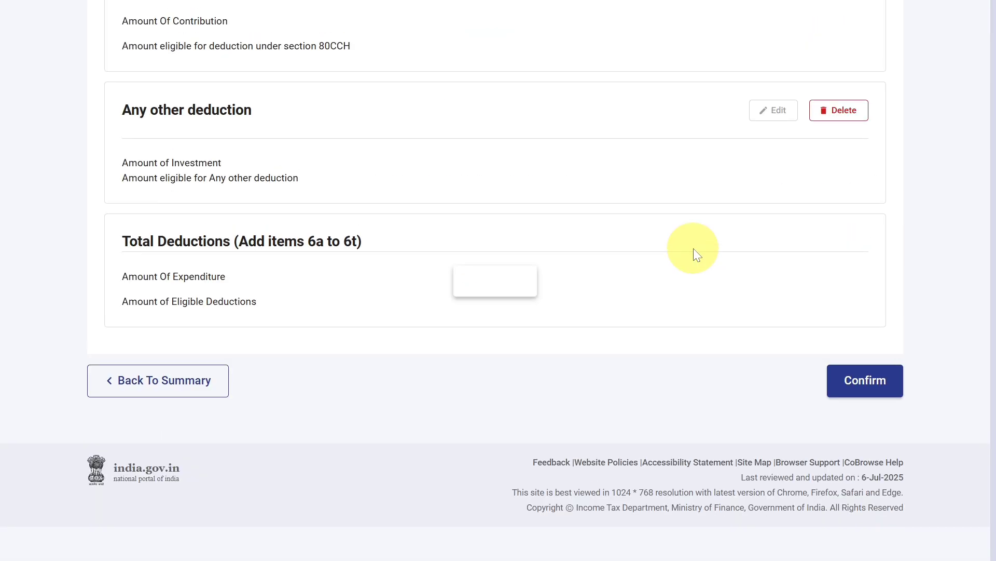
scroll(693, 248, "up", 5)
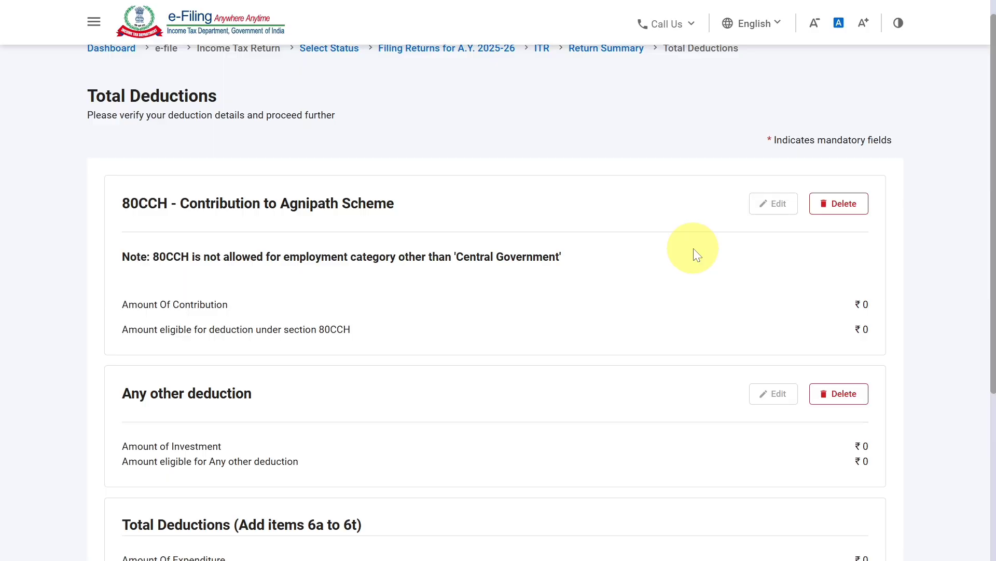
scroll(694, 248, "down", 5)
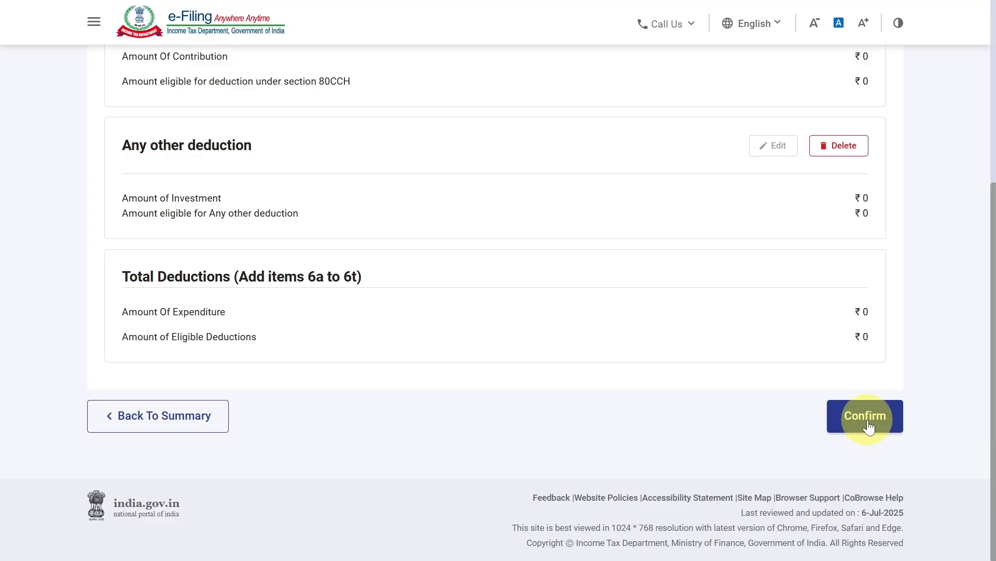
left_click(868, 419)
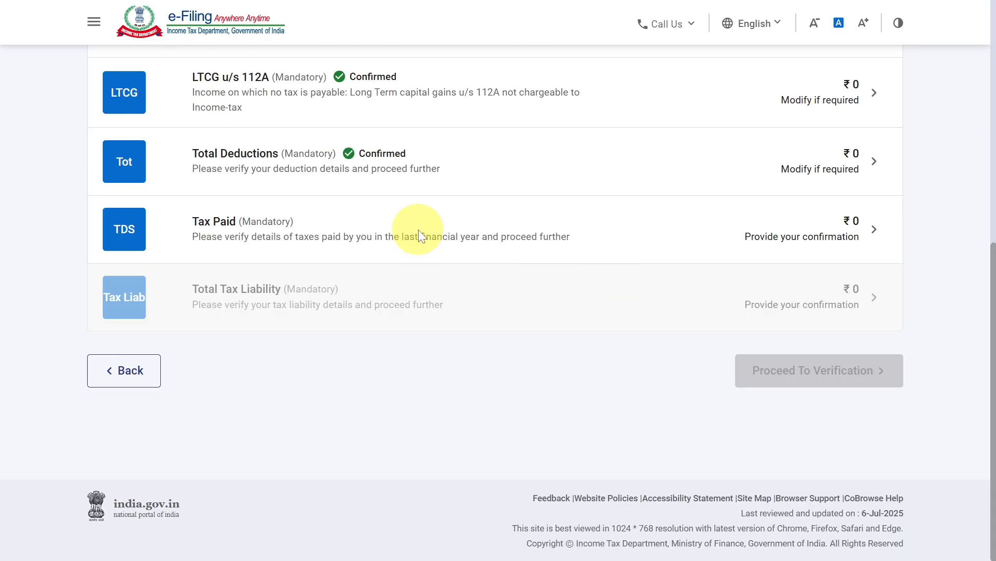
- Review the TDS, TCS and advance tax sections of the Tax Paid schedule and confirm it
left_click(419, 229)
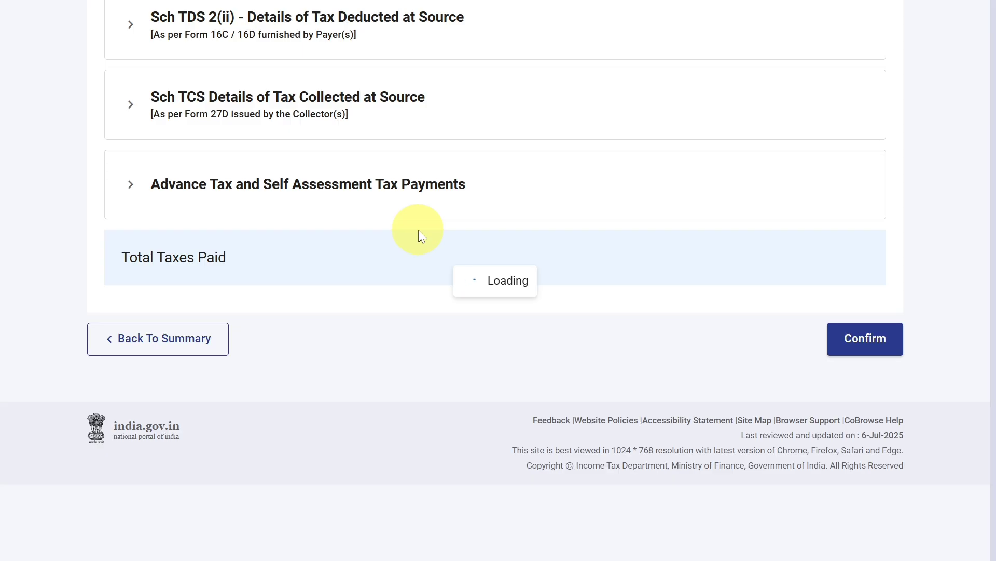
scroll(420, 237, "up", 3)
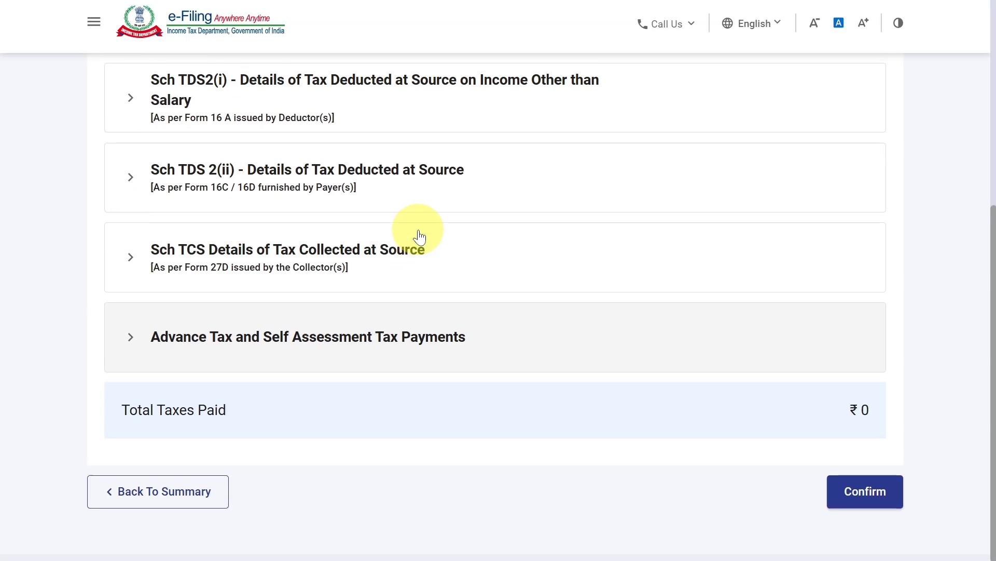
scroll(419, 236, "up", 4)
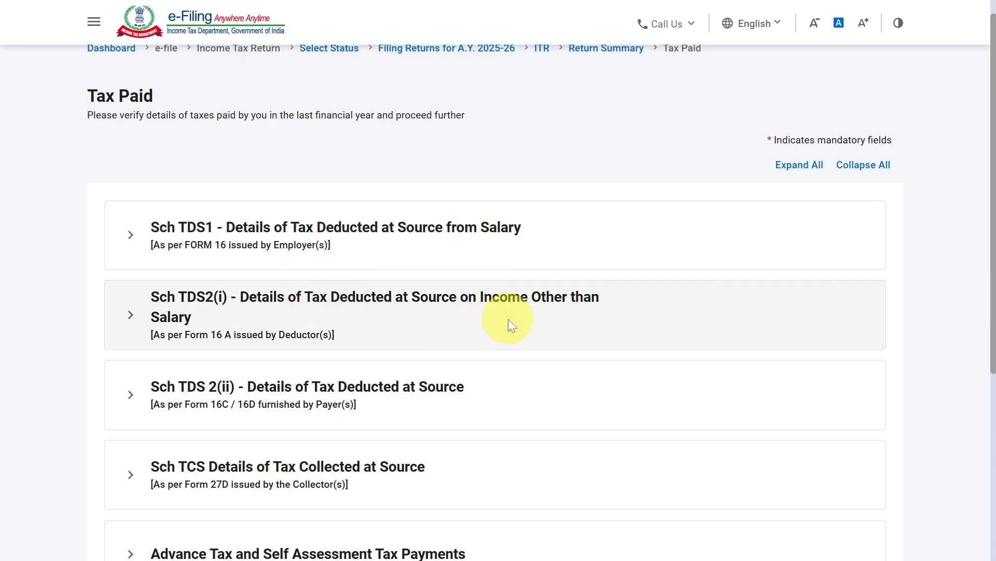
scroll(508, 319, "down", 6)
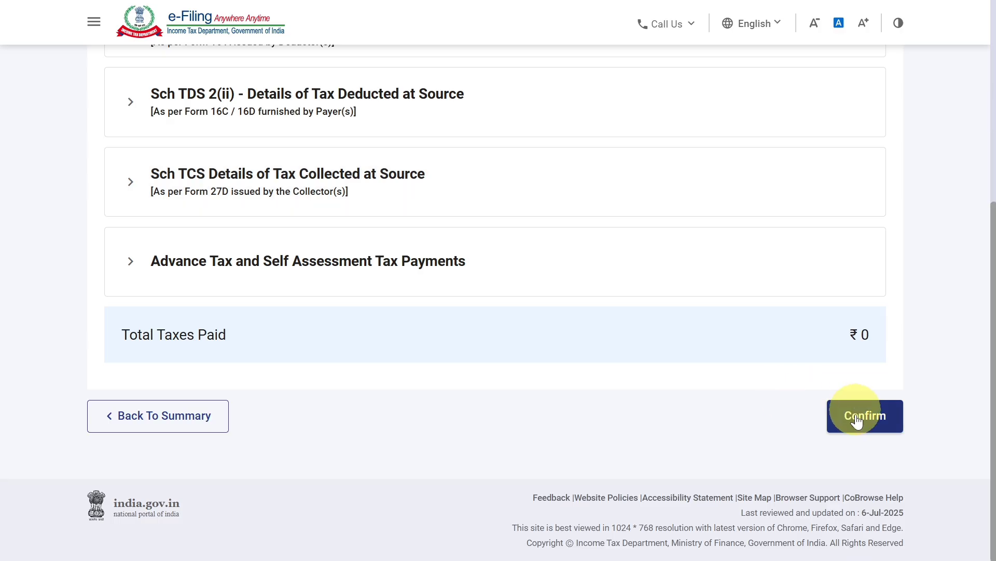
left_click(857, 418)
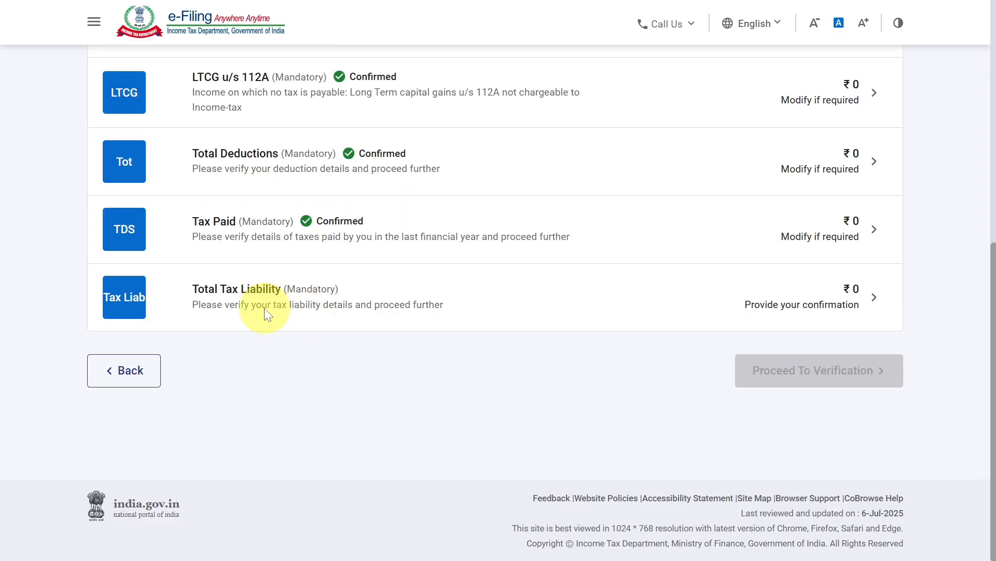
- Review the computation of income, tax, rebate u/s 87A and interest in the Total Tax Liability schedule, and confirm it
left_click(402, 296)
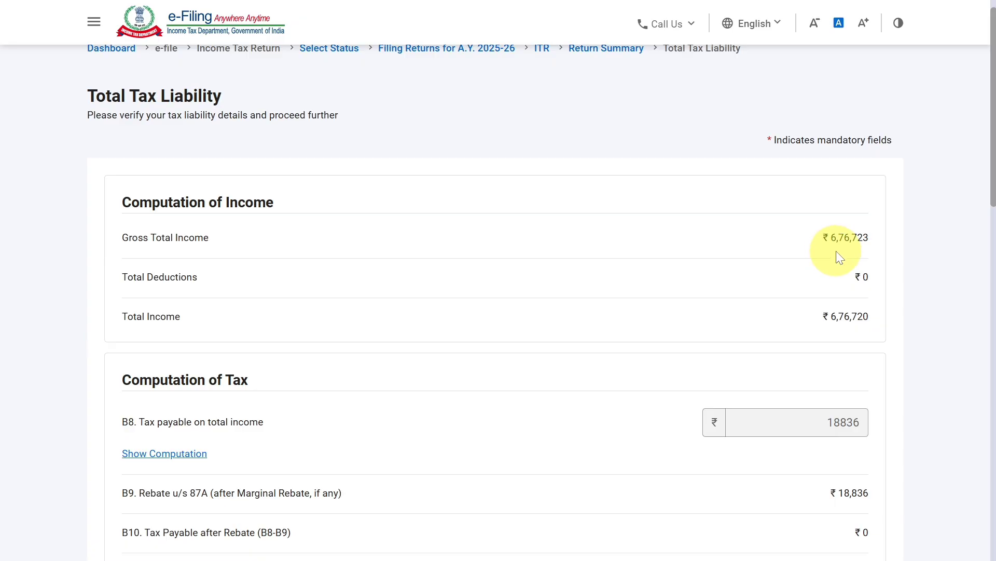
scroll(836, 251, "down", 3)
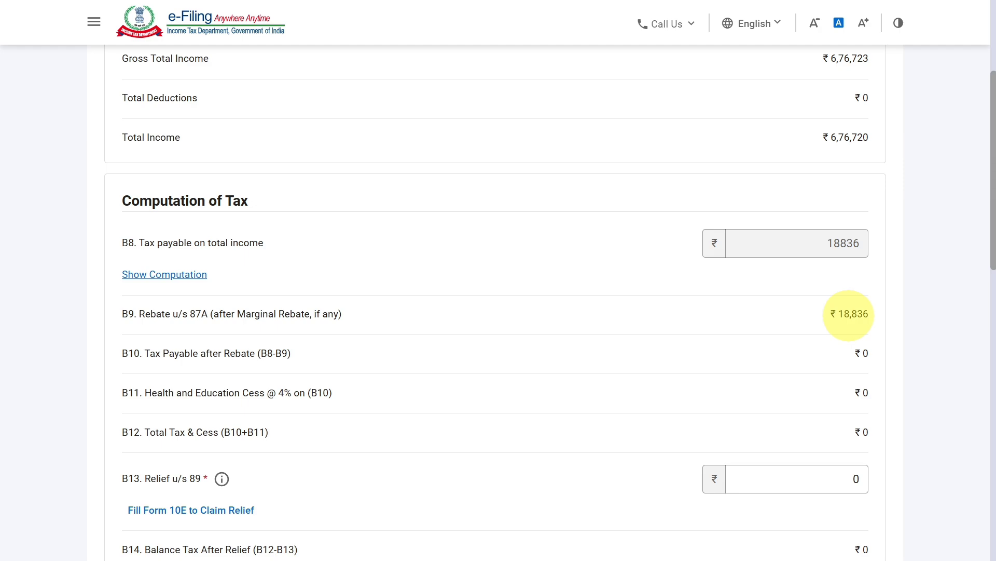
scroll(849, 314, "down", 10)
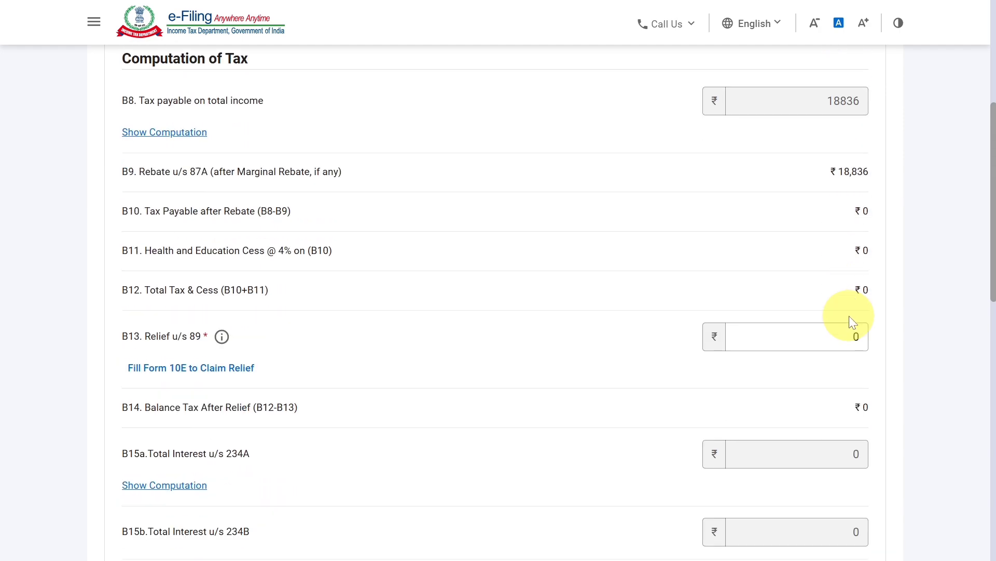
scroll(849, 315, "down", 6)
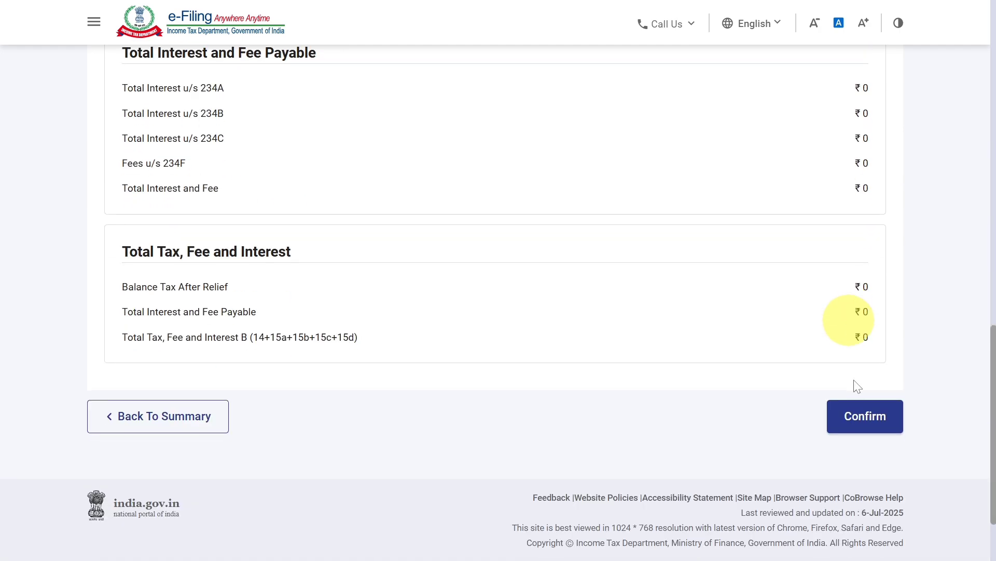
left_click(859, 420)
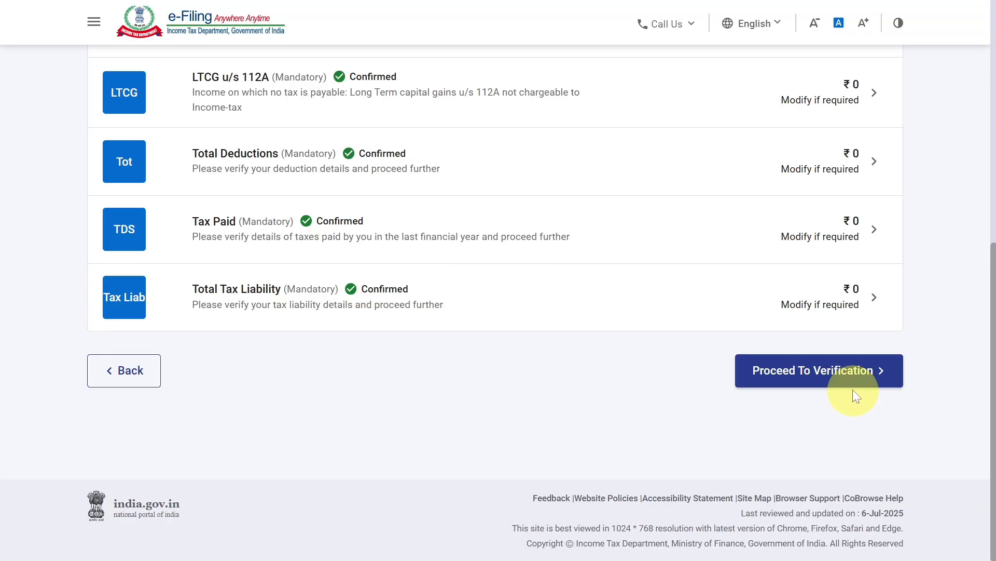
- Proceed to verification, check the tax summary down to Amount Payable/Refund, and continue to preview and submit the return
left_click(849, 377)
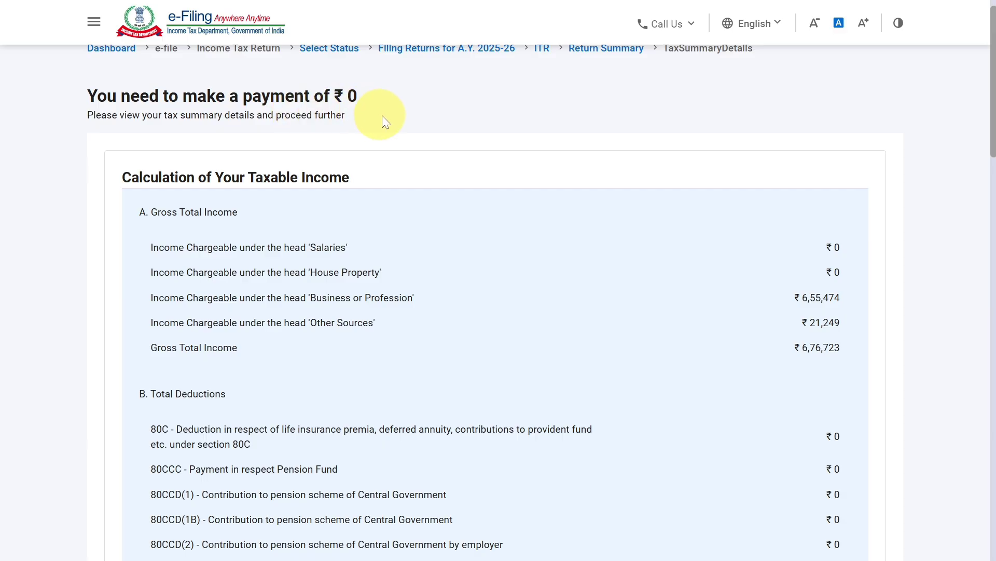
scroll(676, 350, "down", 15)
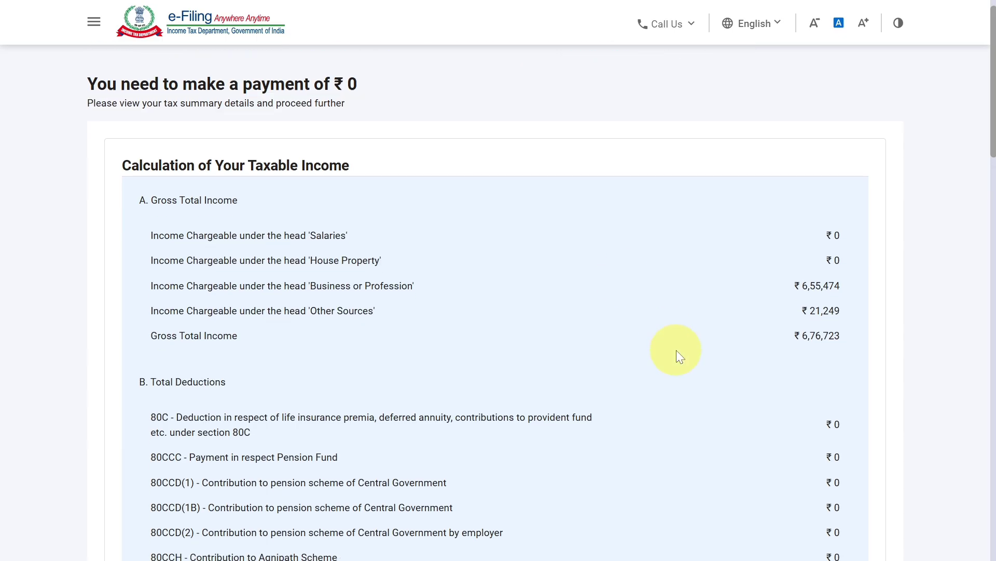
scroll(676, 350, "down", 10)
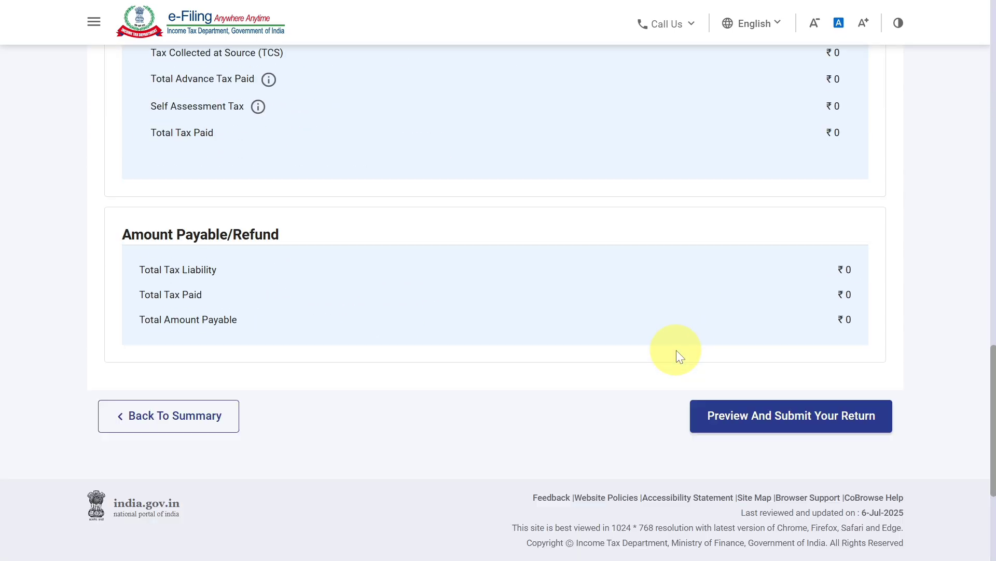
left_click(799, 418)
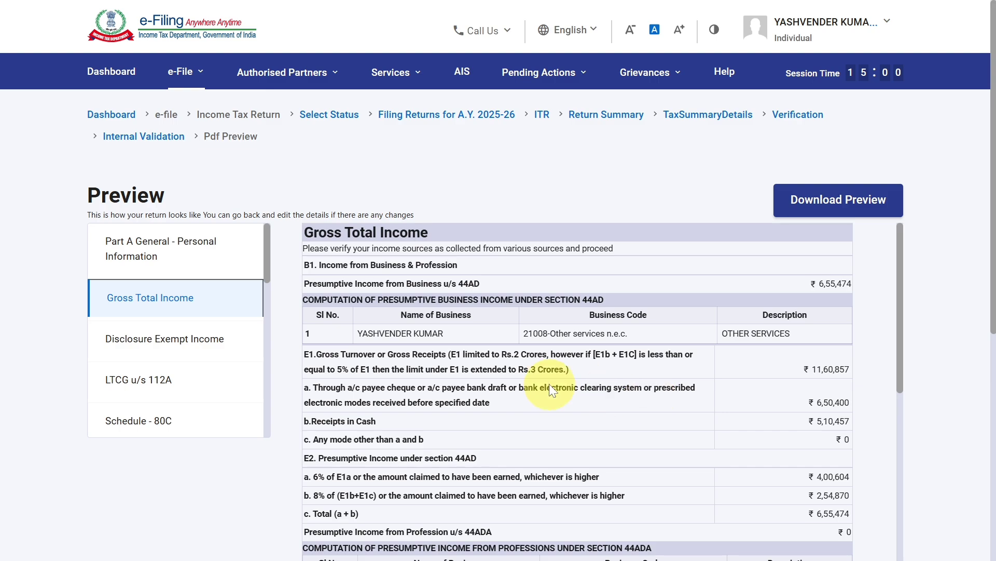
- Check the Gross Total Income part of the return preview and proceed to validation
scroll(566, 362, "down", 5)
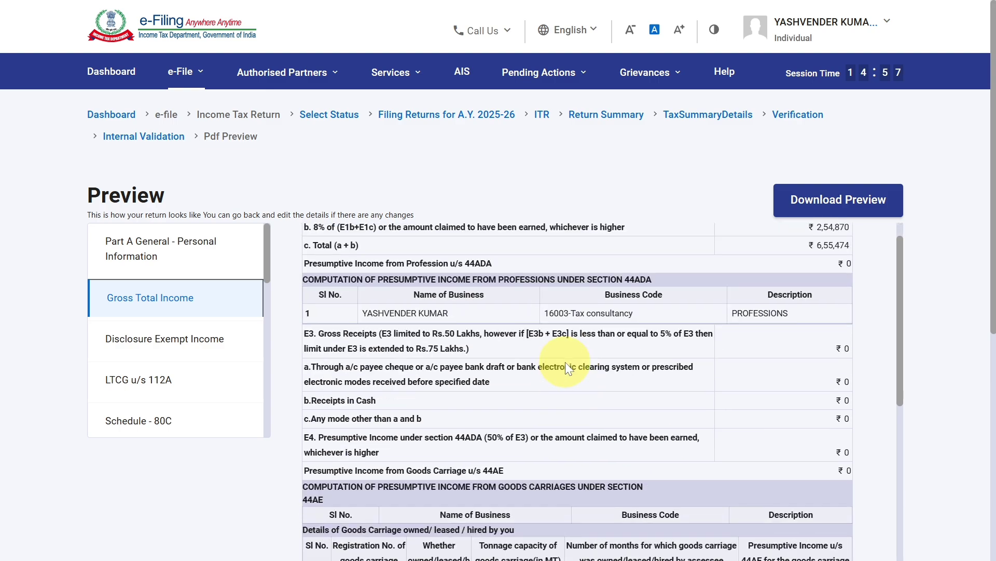
scroll(969, 392, "down", 5)
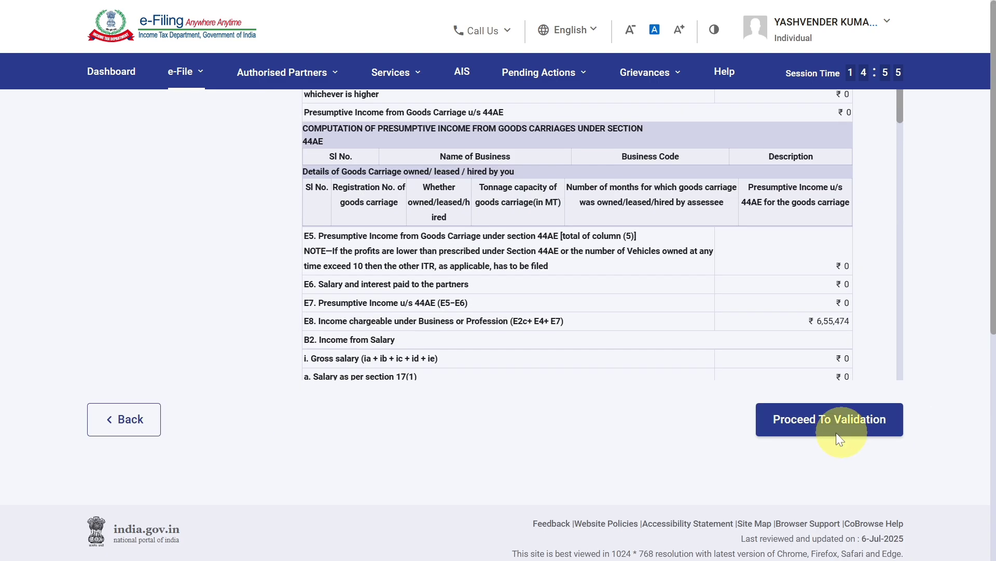
scroll(835, 423, "down", 1)
left_click(838, 398)
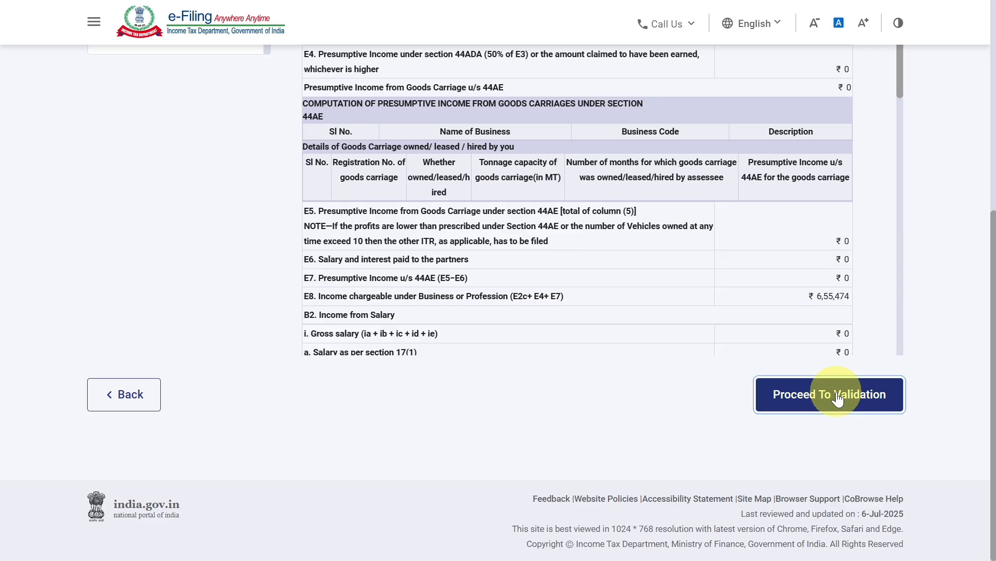